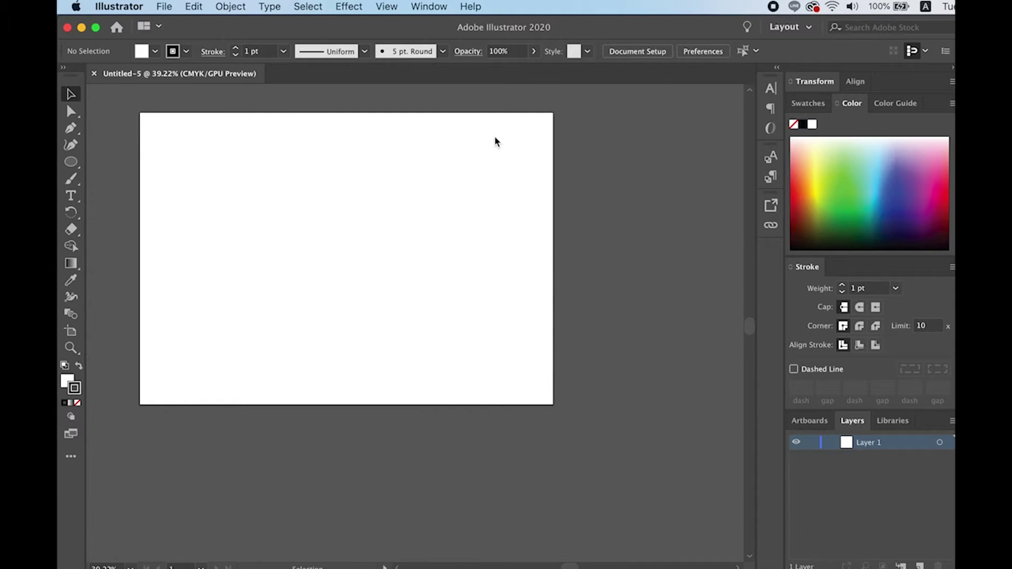
Step: Draw a tall rectangle and Alt-drag two copies of it to the right
{"action": "left_click_drag", "start_coordinate": [71, 162], "coordinate": [105, 168]}
{"action": "mouse_move", "coordinate": [178, 151]}
{"action": "left_mouse_down"}
{"action": "mouse_move", "coordinate": [221, 298]}
{"action": "mouse_move", "coordinate": [275, 332]}
{"action": "left_mouse_up"}
{"action": "left_click", "coordinate": [71, 96]}
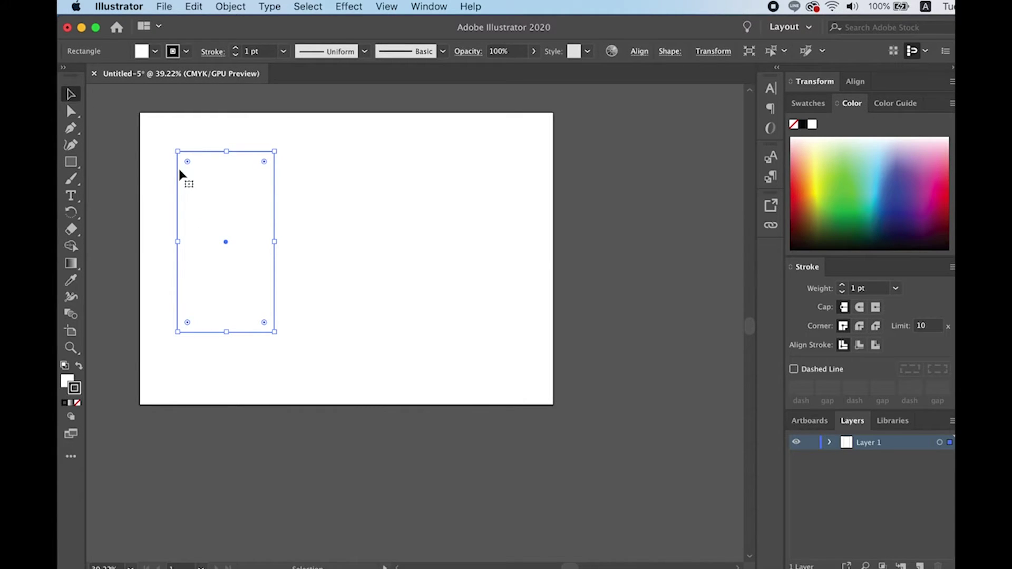
{"action": "mouse_move", "coordinate": [206, 202]}
{"action": "left_mouse_down"}
{"action": "mouse_move", "coordinate": [433, 202]}
{"action": "mouse_move", "coordinate": [418, 202]}
{"action": "left_mouse_up"}
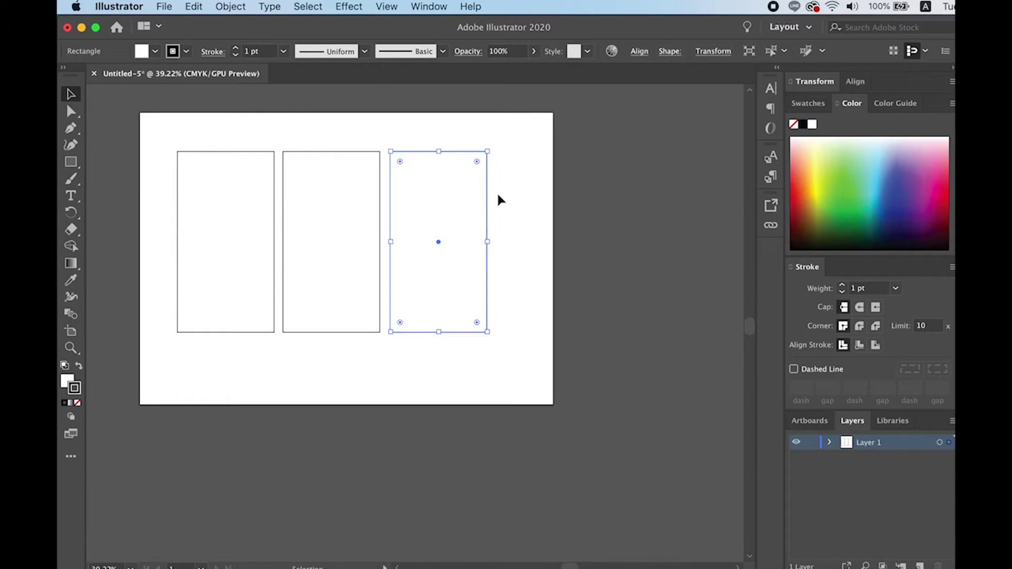
{"action": "left_click", "coordinate": [508, 190]}
Step: Move the row of three rectangles higher on the artboard and undo the accidental extra copy
{"action": "mouse_move", "coordinate": [228, 125]}
{"action": "left_mouse_down"}
{"action": "mouse_move", "coordinate": [243, 154]}
{"action": "mouse_move", "coordinate": [429, 210]}
{"action": "left_mouse_up"}
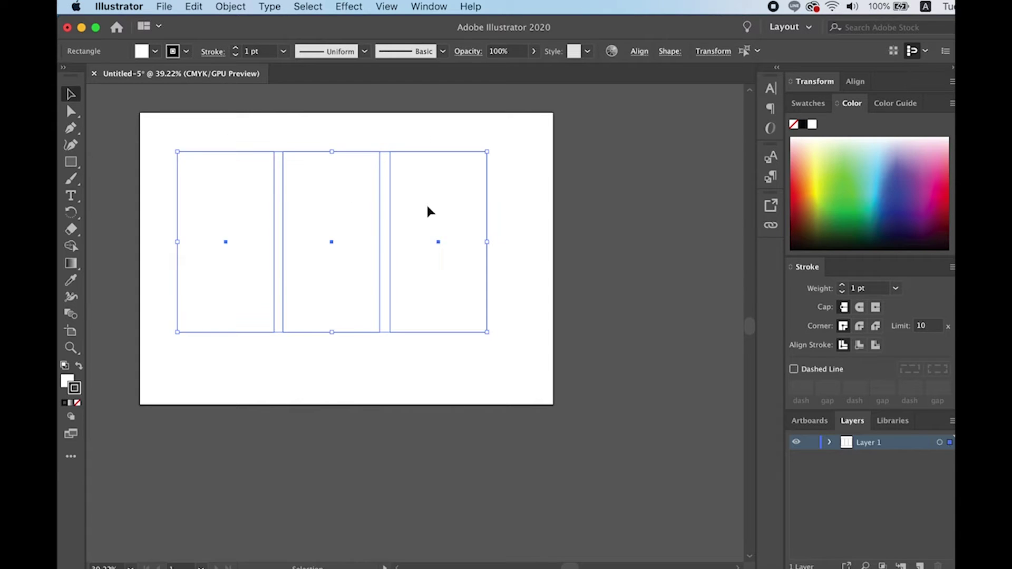
{"action": "left_click_drag", "start_coordinate": [440, 280], "coordinate": [429, 254]}
{"action": "left_click_drag", "start_coordinate": [449, 176], "coordinate": [445, 378]}
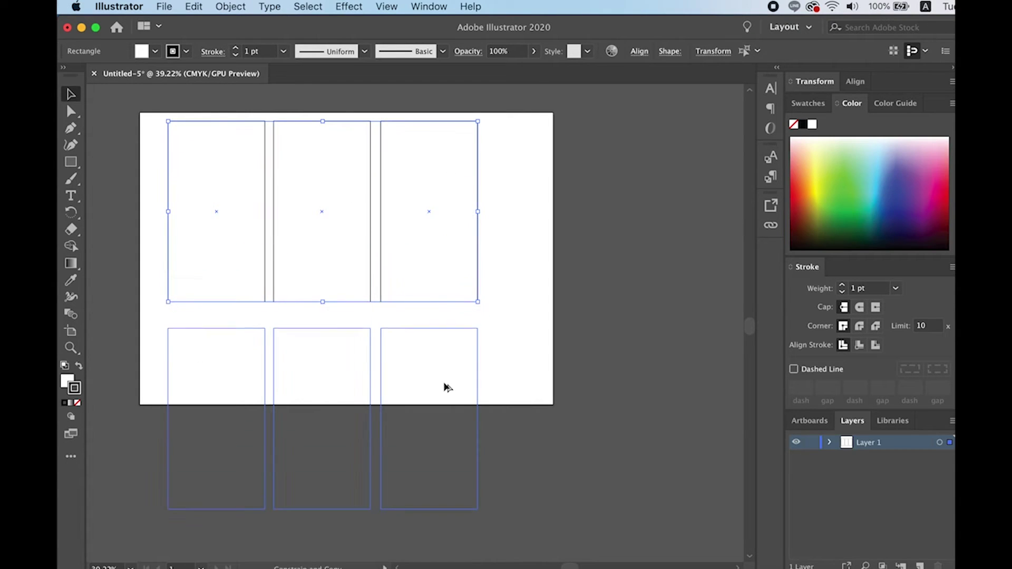
{"action": "key", "text": "ctrl+z"}
{"action": "key", "text": "v"}
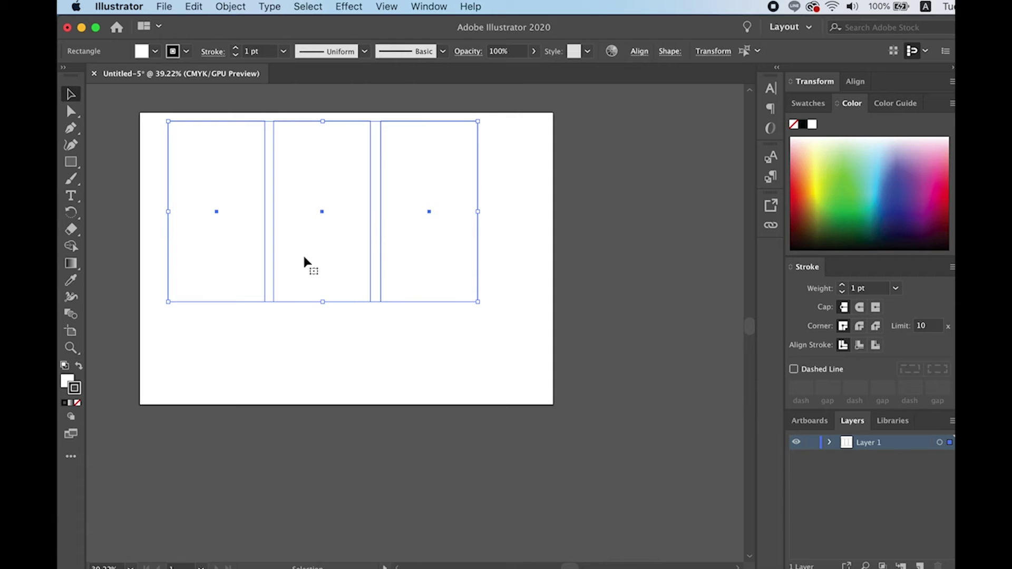
{"action": "left_click", "coordinate": [296, 407]}
Step: Delete the two extra rectangles and enlarge the remaining one to fill most of the artboard
{"action": "left_click", "coordinate": [404, 264]}
{"action": "left_click", "coordinate": [345, 271], "text": "shift"}
{"action": "key", "text": "Delete"}
{"action": "left_click", "coordinate": [266, 285]}
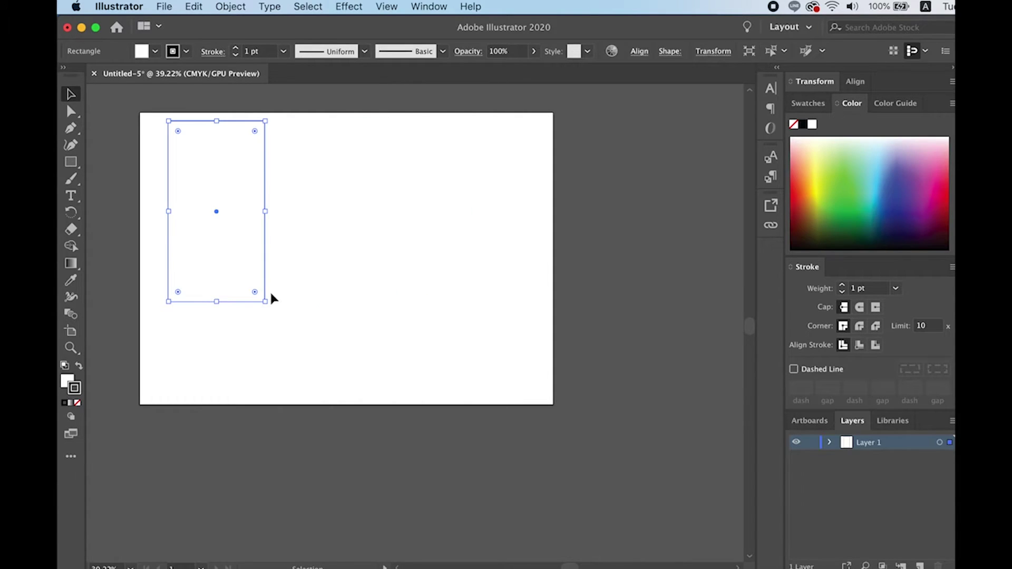
{"action": "left_click_drag", "start_coordinate": [268, 295], "coordinate": [510, 383]}
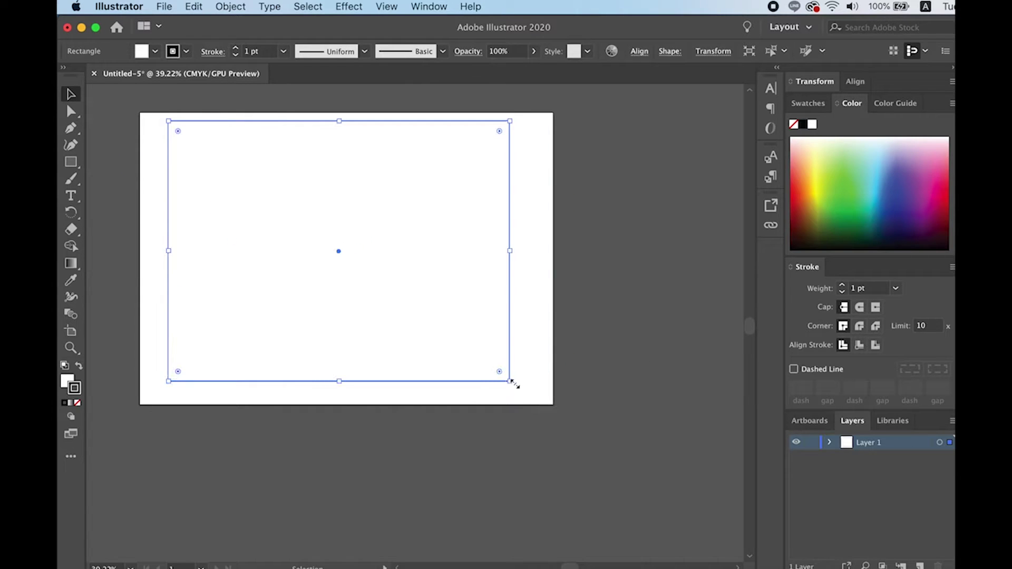
Step: Nudge the large rectangle slightly right and down to centre it, then reselect it
{"action": "left_click", "coordinate": [590, 280]}
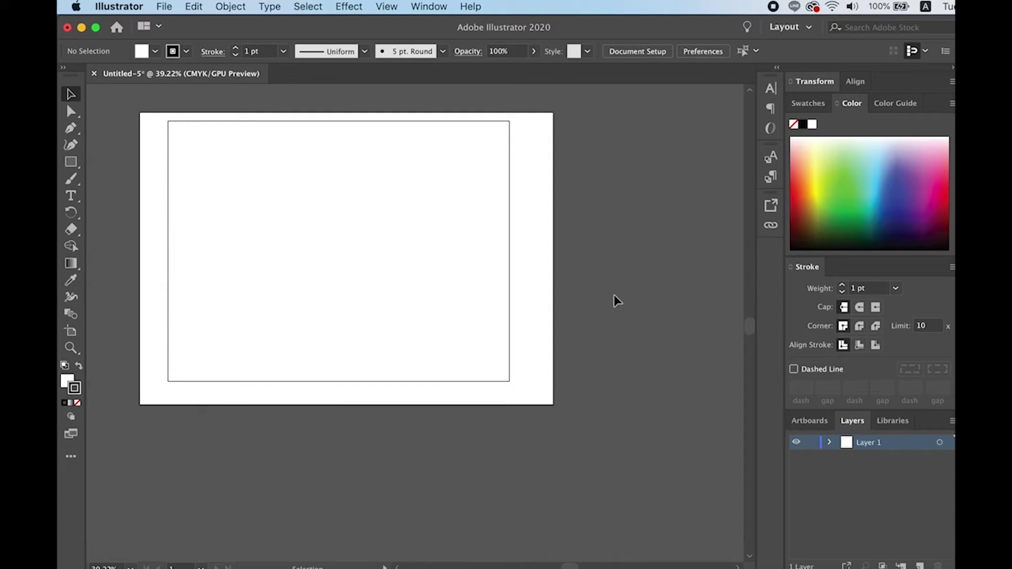
{"action": "left_click_drag", "start_coordinate": [501, 230], "coordinate": [510, 239]}
{"action": "left_click", "coordinate": [584, 218]}
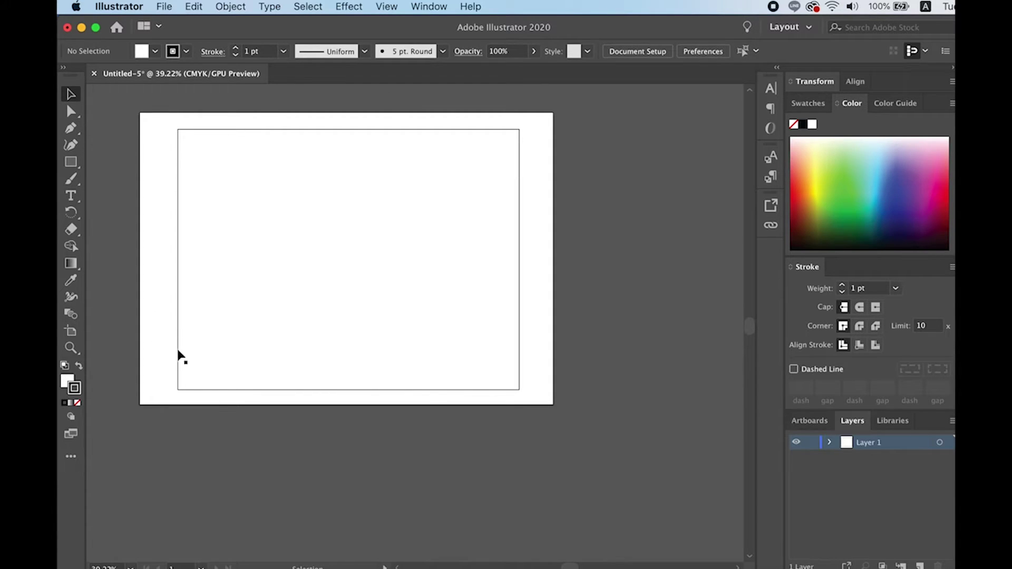
{"action": "left_click", "coordinate": [516, 376]}
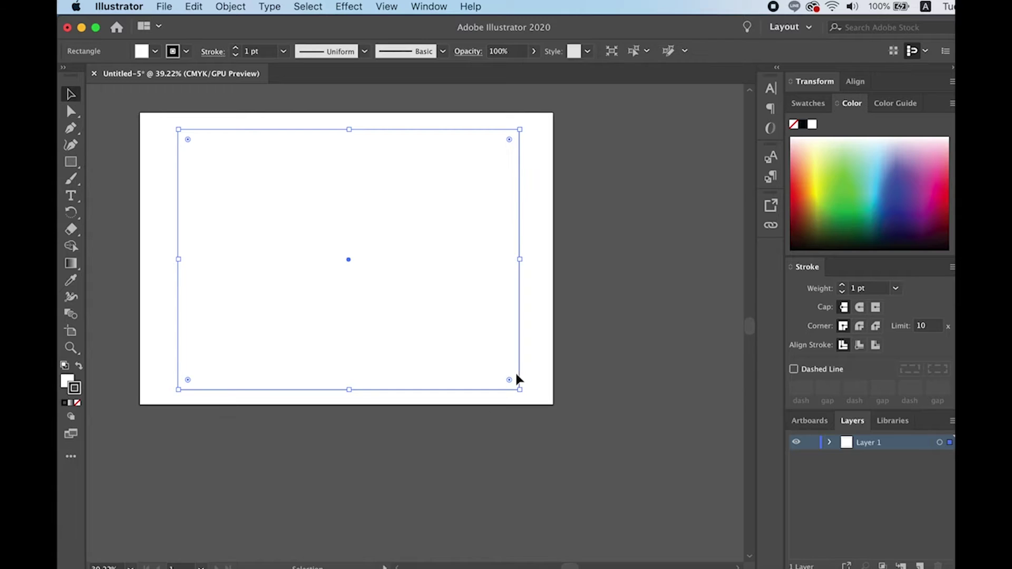
Step: Reselect the large rectangle, check the Object menu, and switch to the Preview screenshot
{"action": "left_click", "coordinate": [69, 163]}
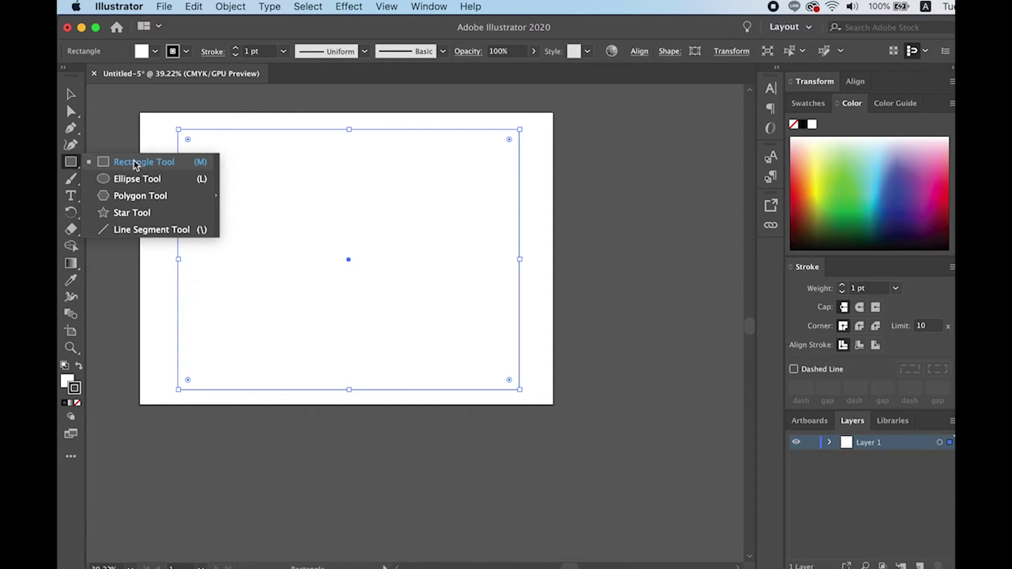
{"action": "key", "text": "v"}
{"action": "left_click", "coordinate": [185, 100]}
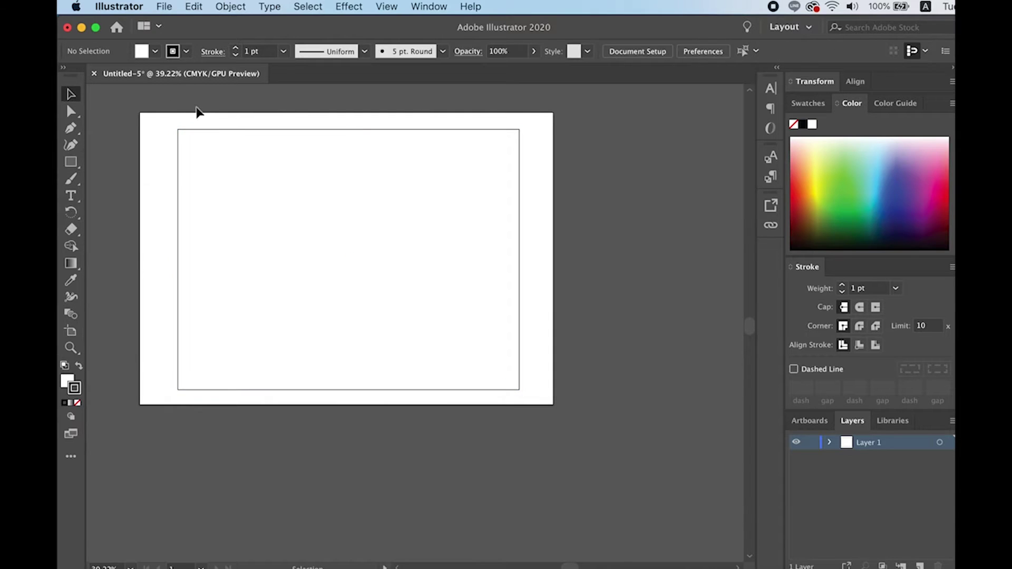
{"action": "left_click", "coordinate": [227, 170]}
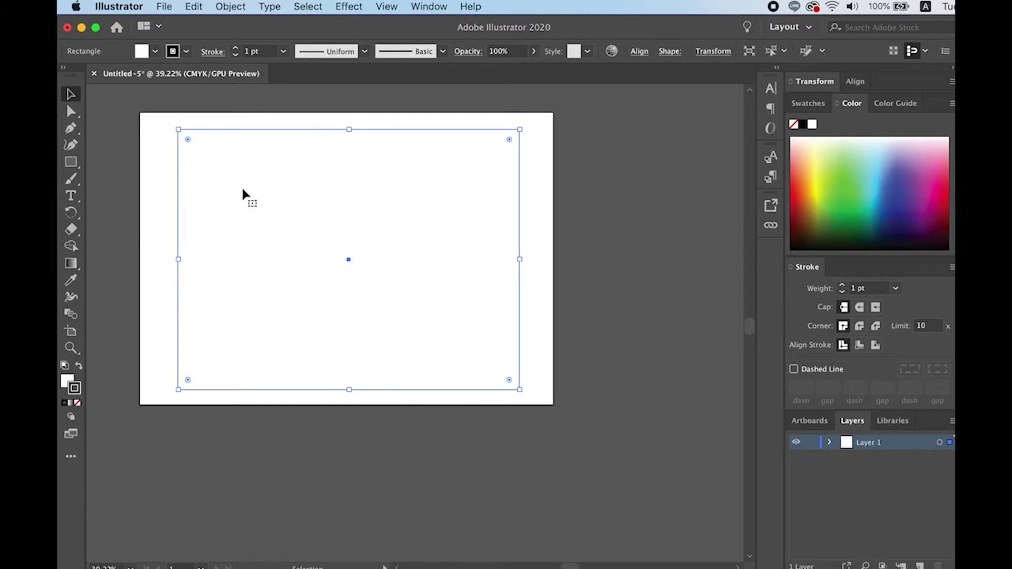
{"action": "left_click", "coordinate": [224, 5]}
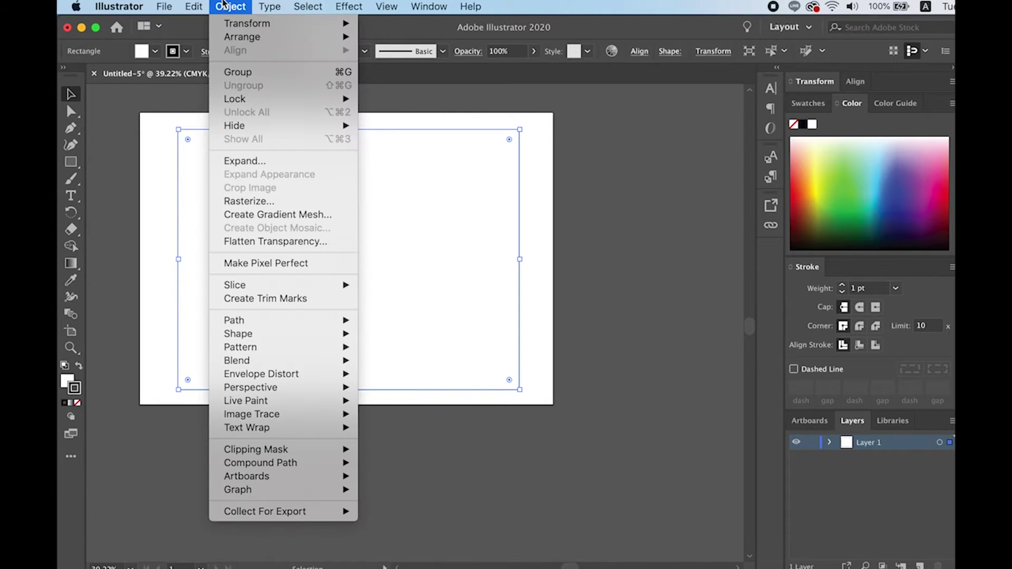
{"action": "left_click", "coordinate": [237, 3]}
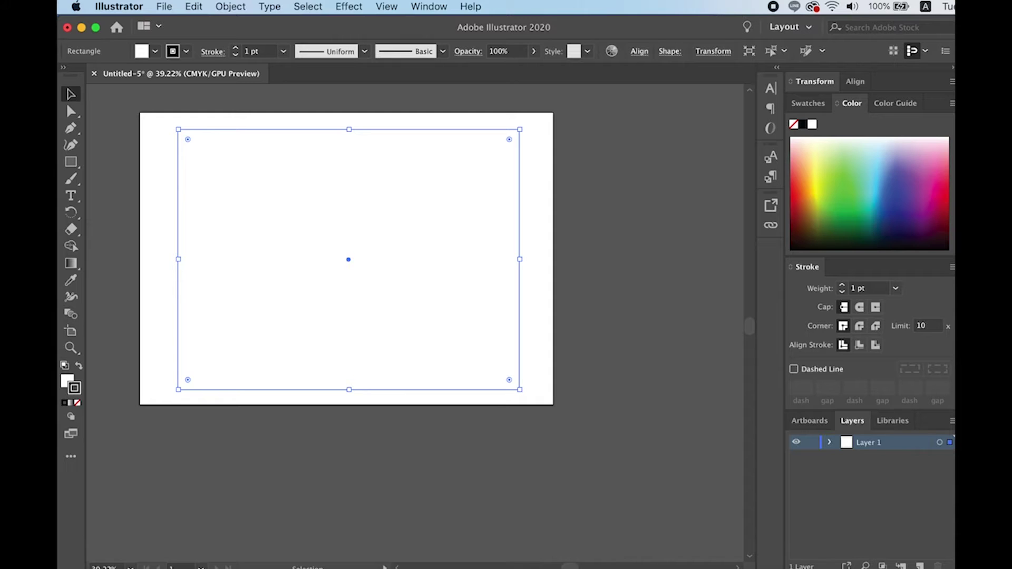
{"action": "key", "text": "super+Tab"}
{"action": "key", "text": "super+Tab"}
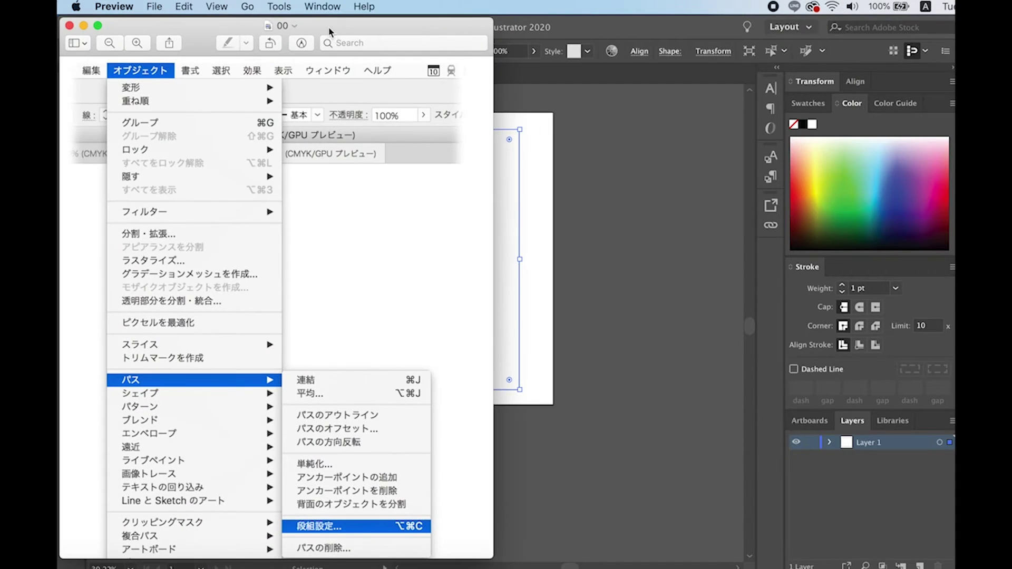
Step: Tile the Preview screenshot on the right beside a narrowed Illustrator window
{"action": "left_click_drag", "start_coordinate": [329, 32], "coordinate": [782, 29]}
{"action": "left_click", "coordinate": [217, 5]}
{"action": "left_click", "coordinate": [242, 24]}
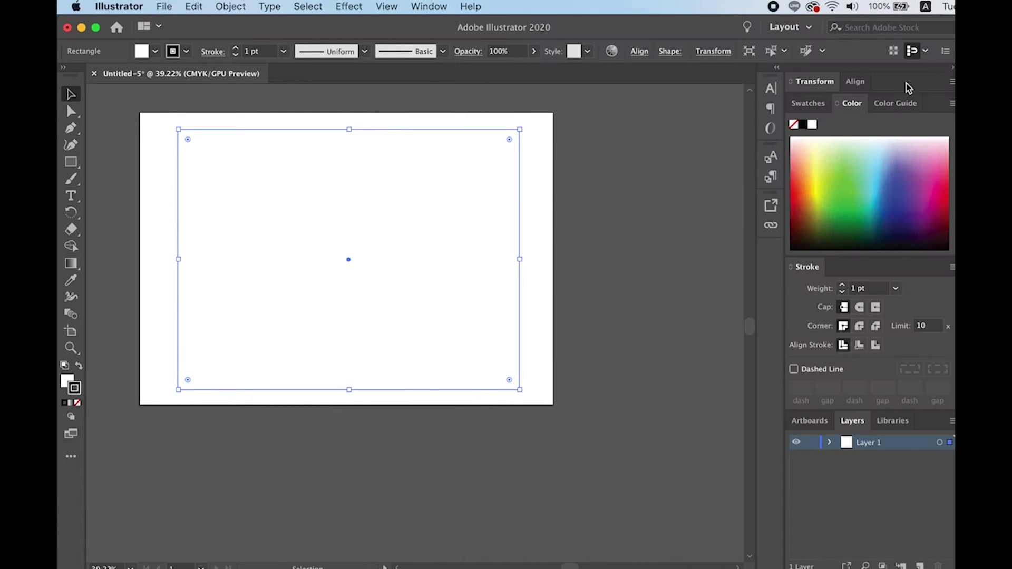
{"action": "key", "text": "super+Tab"}
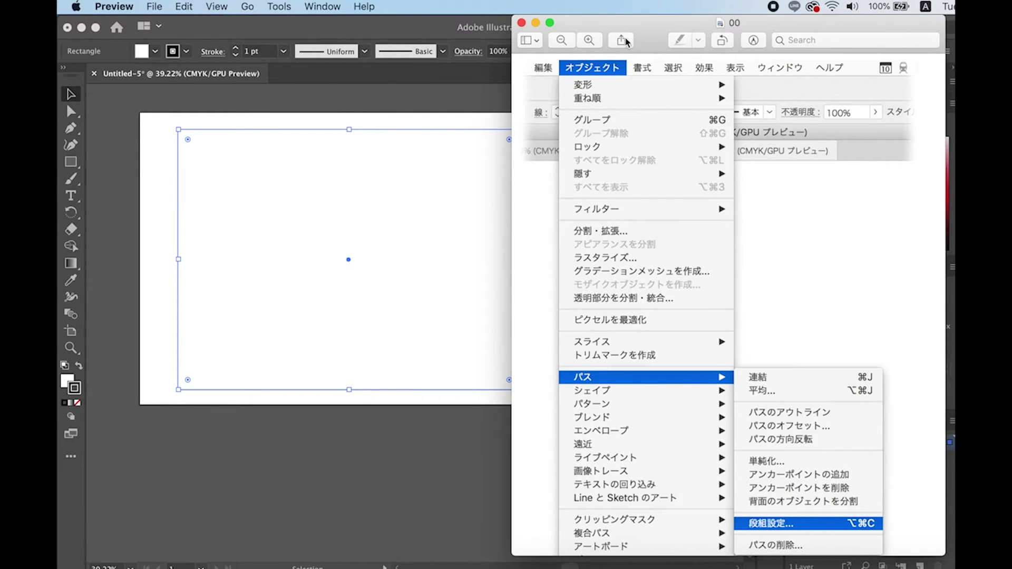
{"action": "left_click", "coordinate": [509, 20]}
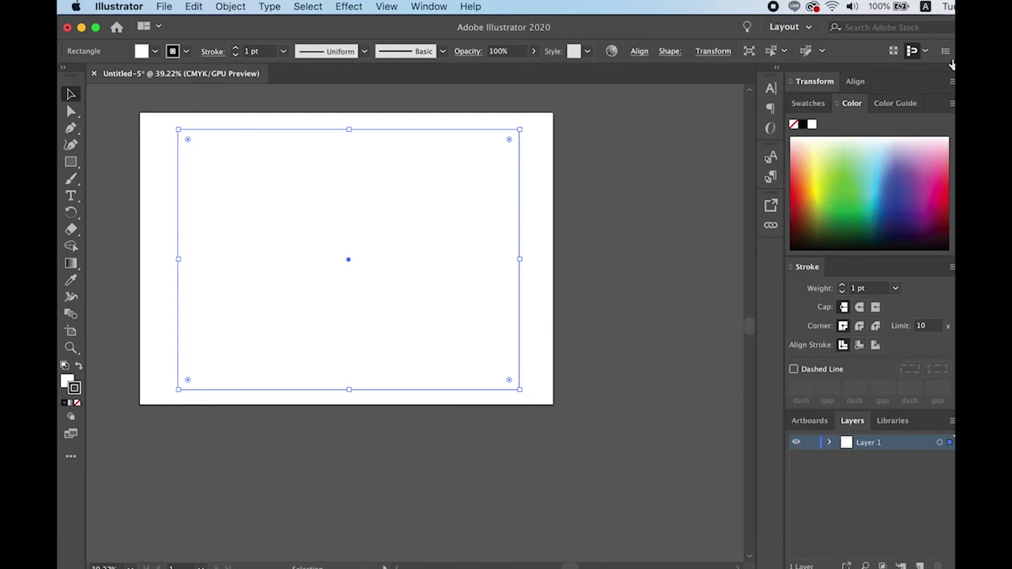
{"action": "left_click_drag", "start_coordinate": [955, 91], "coordinate": [491, 92]}
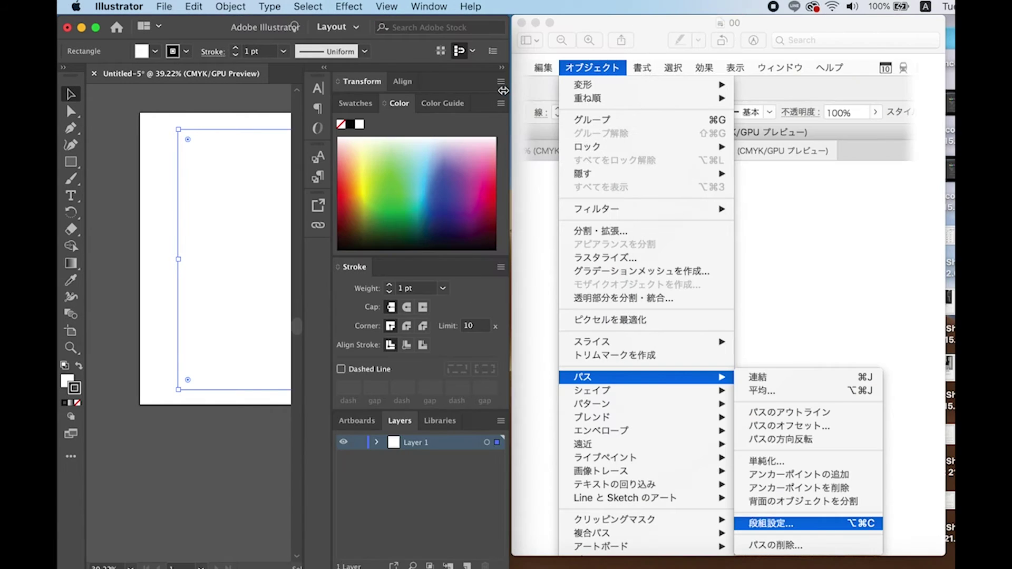
{"action": "left_click_drag", "start_coordinate": [490, 91], "coordinate": [509, 91]}
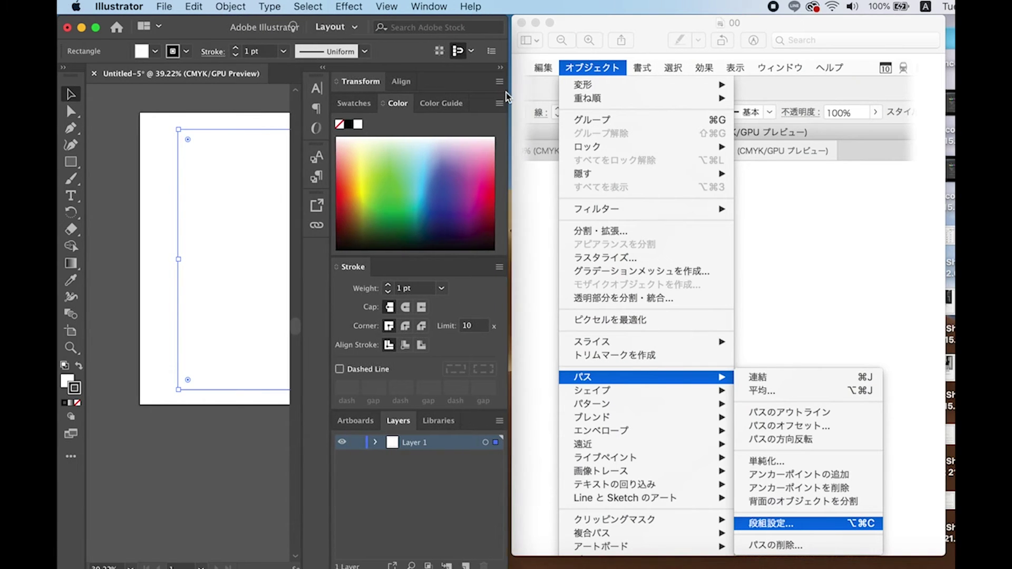
{"action": "left_click", "coordinate": [221, 5]}
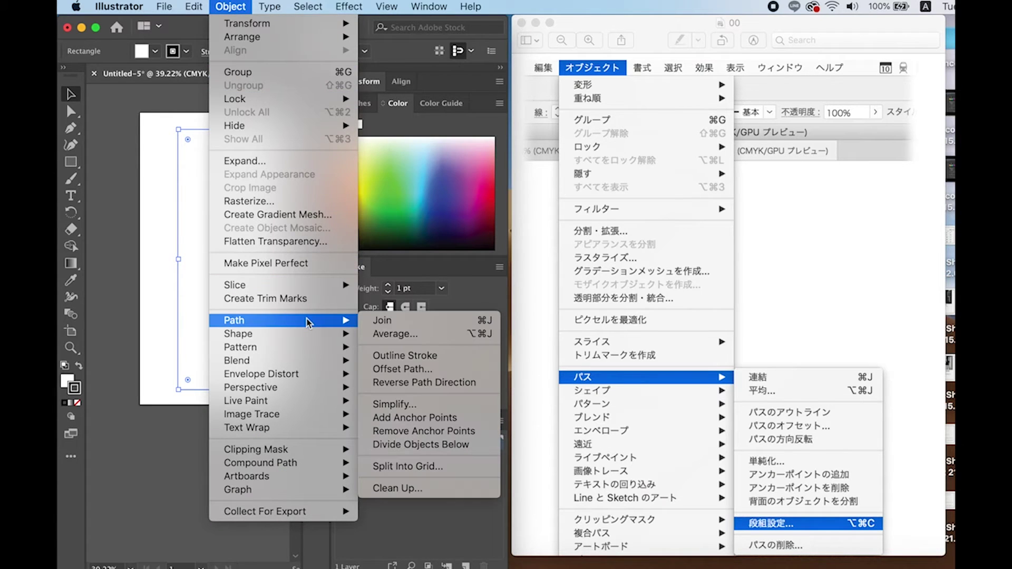
{"action": "mouse_move", "coordinate": [236, 320]}
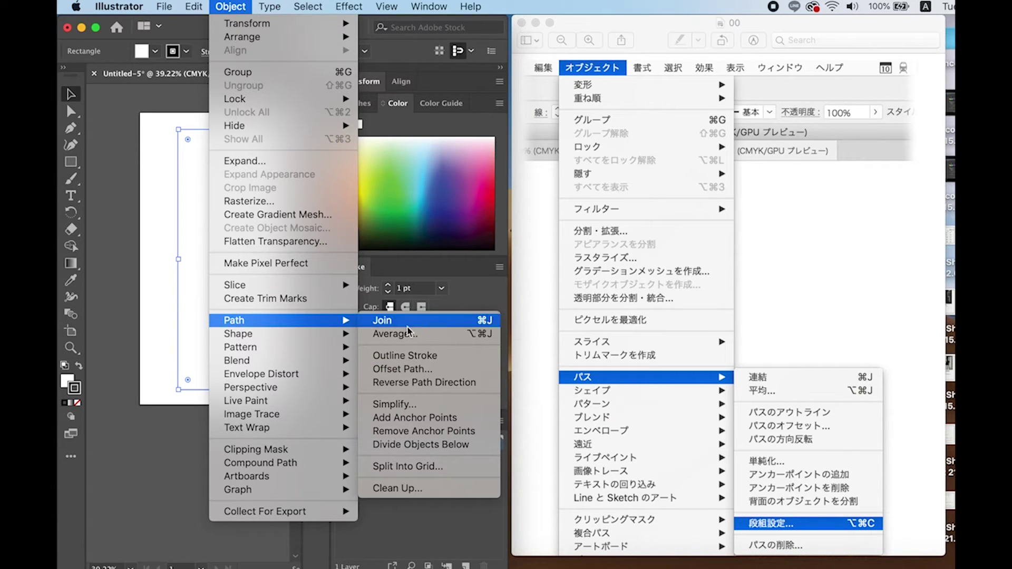
Step: Try Split Into Grid beside the screenshot, cancel, then restore full width and reopen it
{"action": "left_click", "coordinate": [442, 467]}
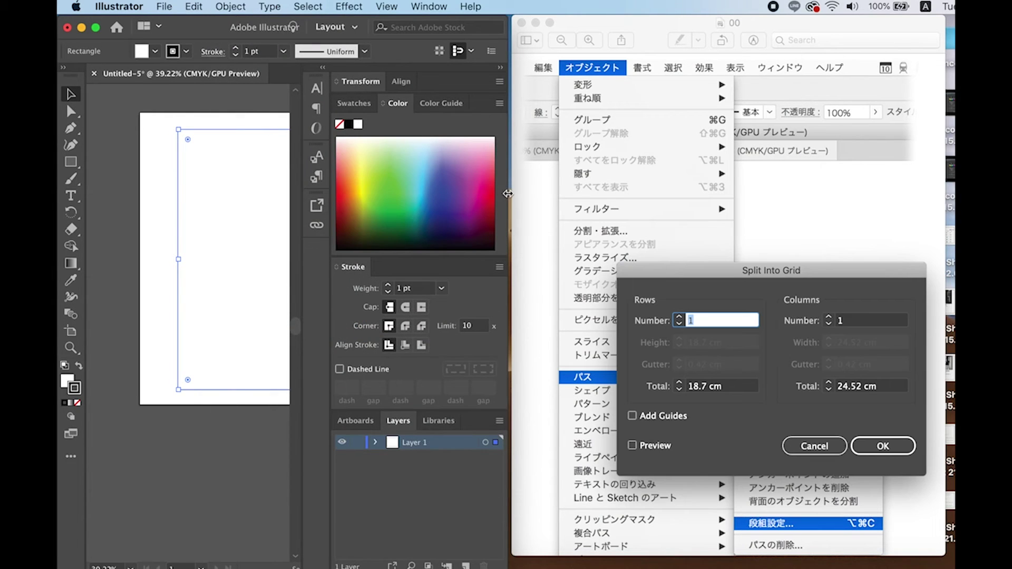
{"action": "left_click", "coordinate": [679, 188]}
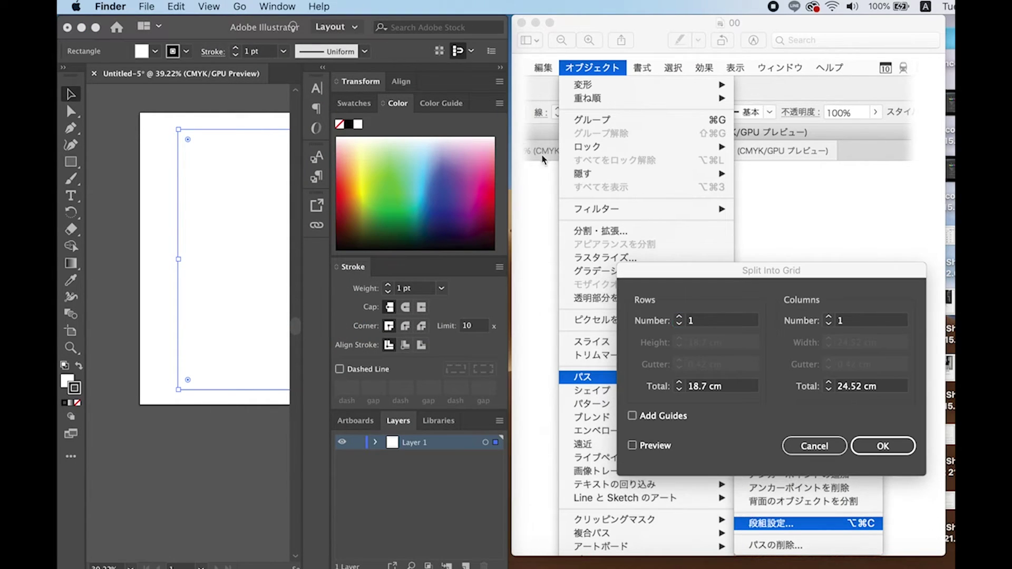
{"action": "left_click", "coordinate": [507, 136]}
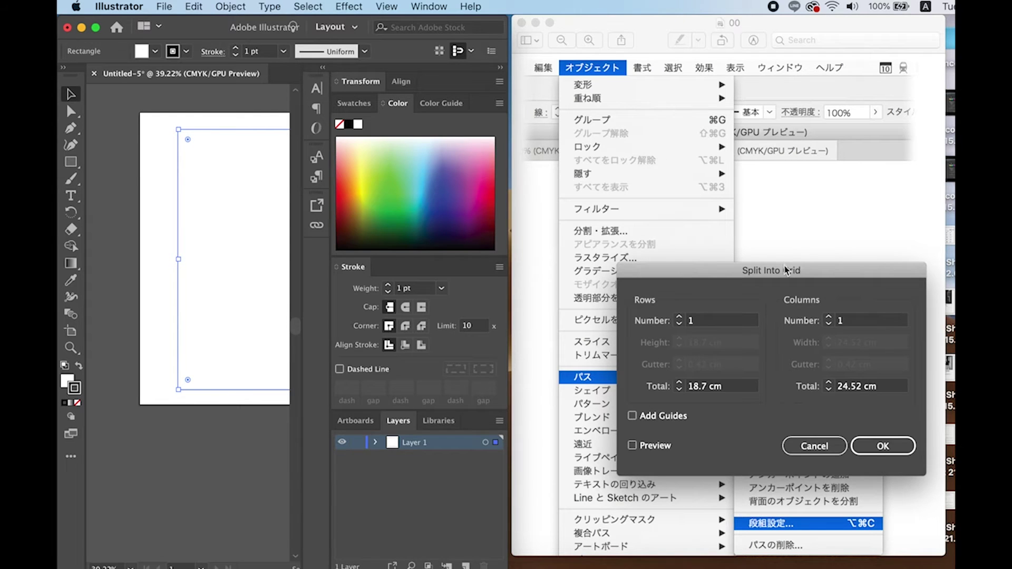
{"action": "left_click_drag", "start_coordinate": [784, 265], "coordinate": [467, 181]}
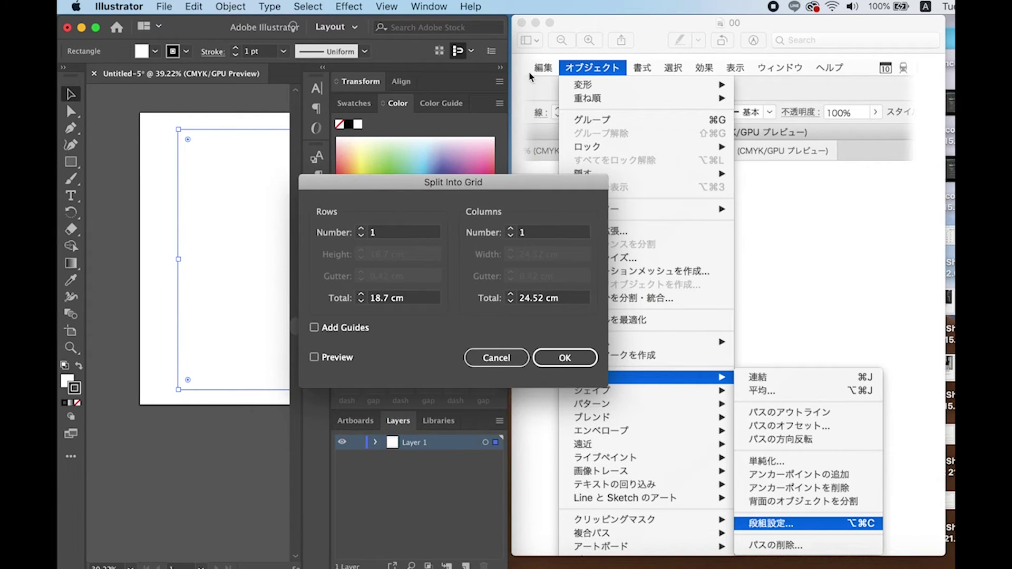
{"action": "left_click", "coordinate": [497, 358]}
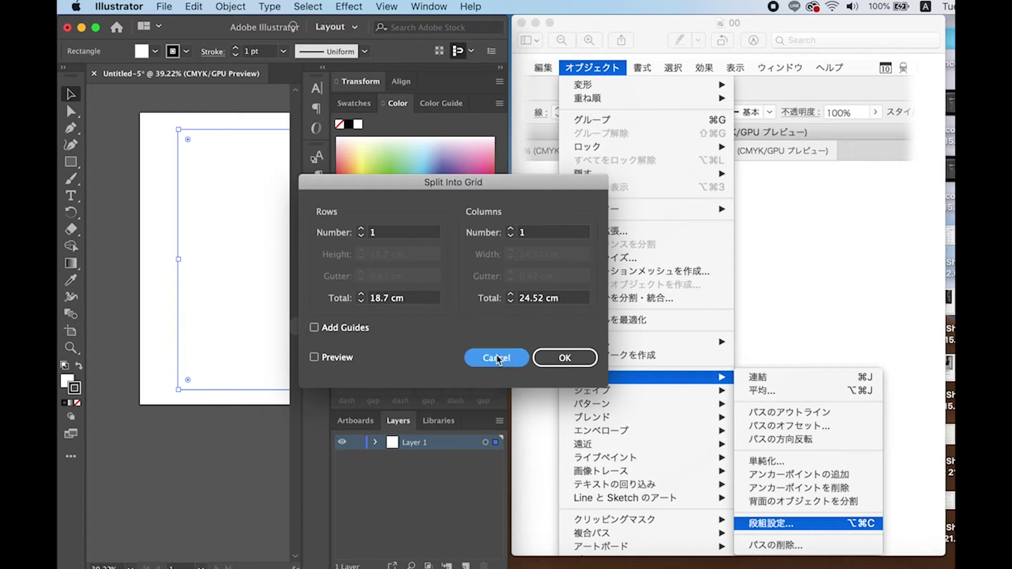
{"action": "left_click_drag", "start_coordinate": [508, 32], "coordinate": [956, 35]}
{"action": "key", "text": "super+alt+g"}
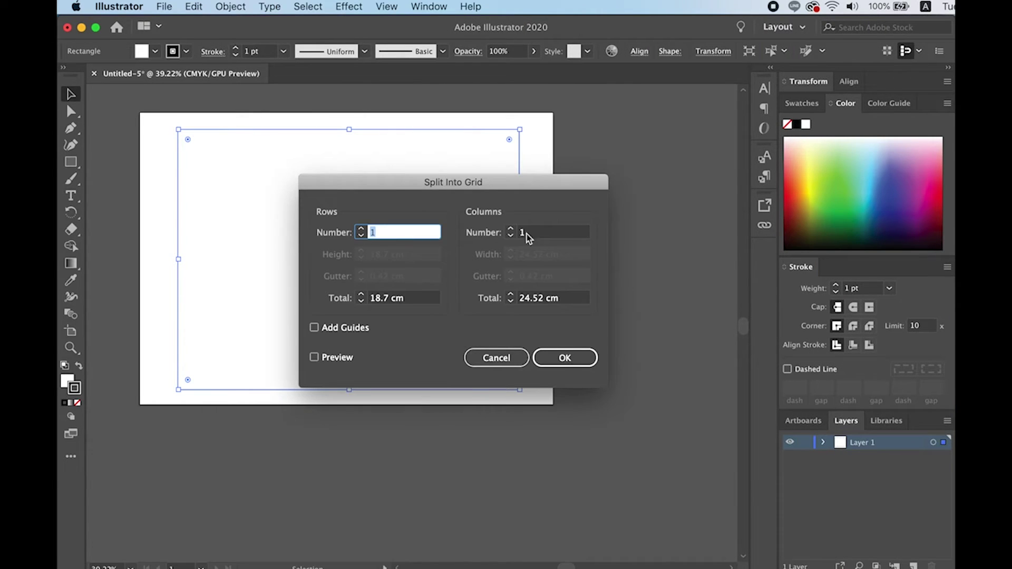
Step: Move the Split Into Grid dialog aside, enable Preview, and set Rows to 2
{"action": "left_click_drag", "start_coordinate": [532, 186], "coordinate": [759, 173]}
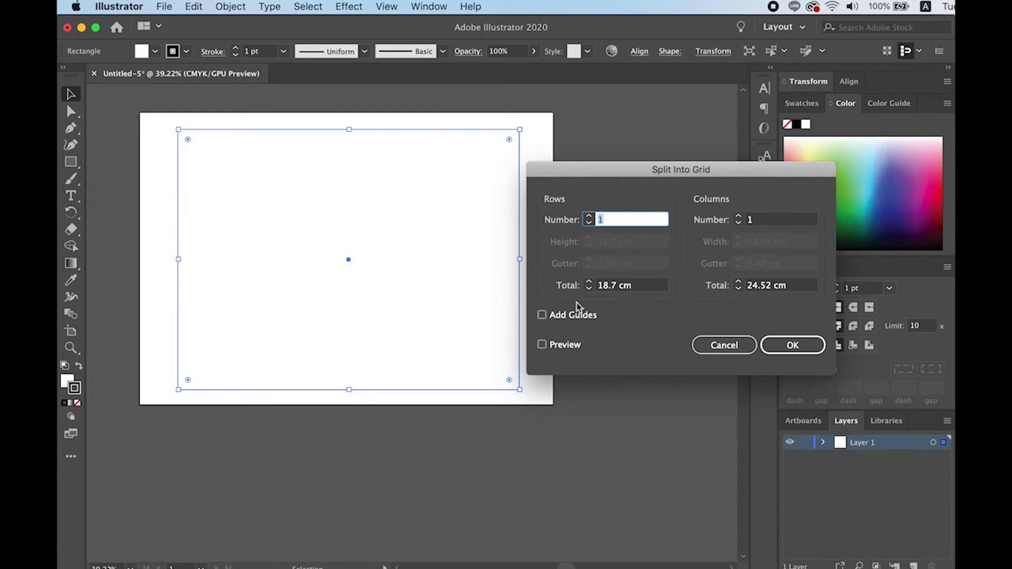
{"action": "left_click", "coordinate": [542, 346]}
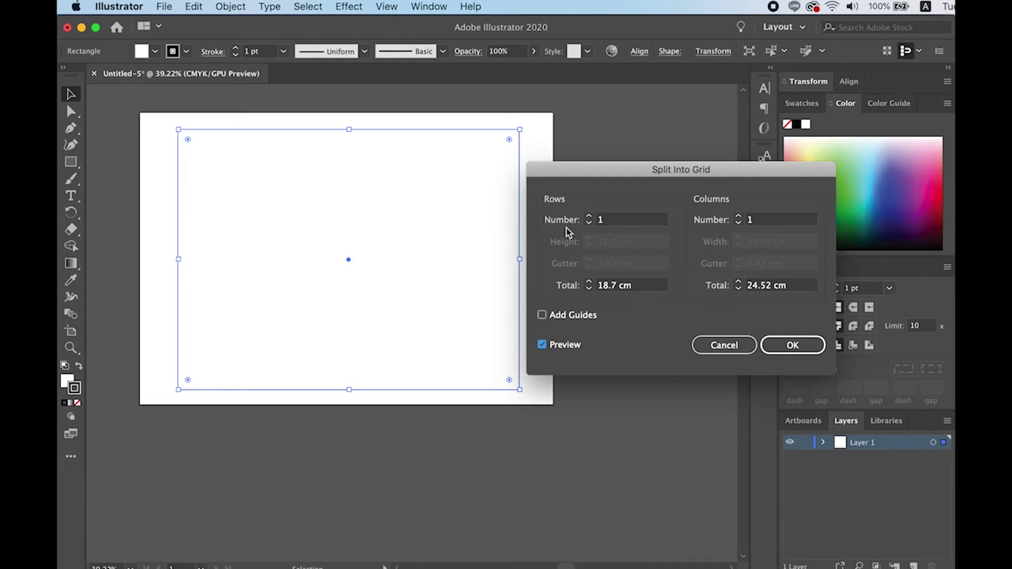
{"action": "left_click", "coordinate": [588, 217]}
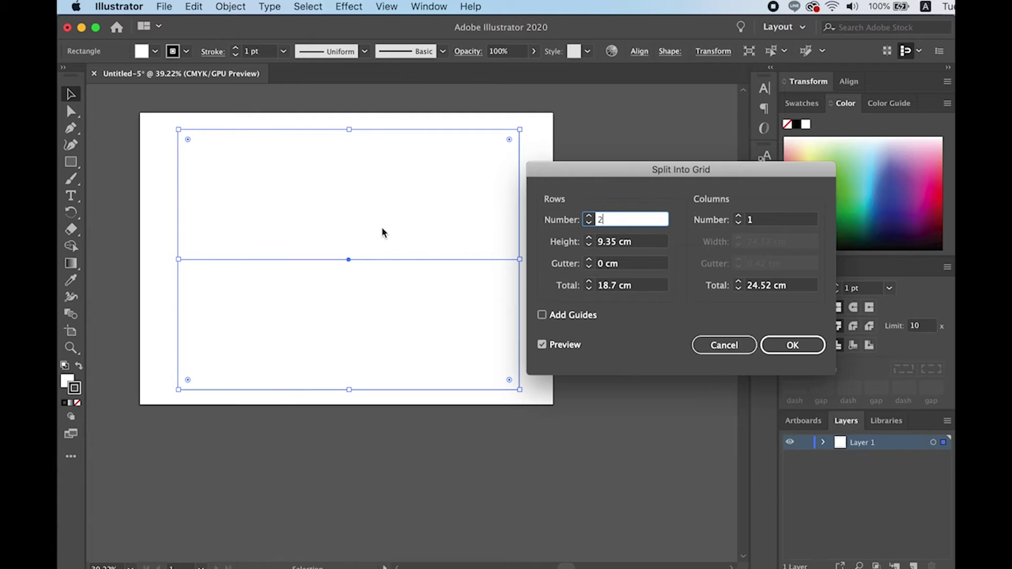
Step: Step Rows Number up to 8 and back to 5, then add a second column
{"action": "left_click", "coordinate": [590, 216]}
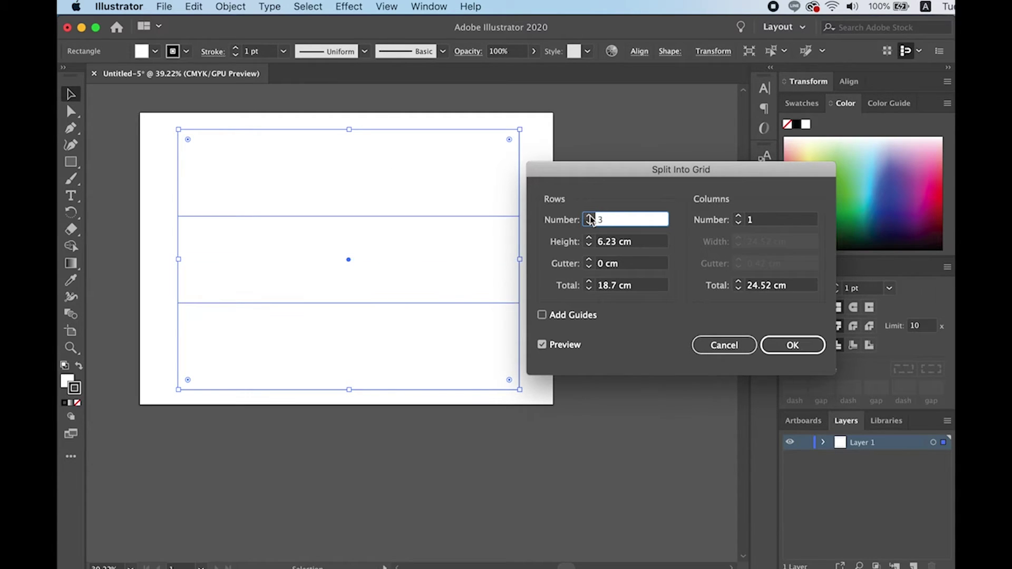
{"action": "left_click", "coordinate": [589, 217]}
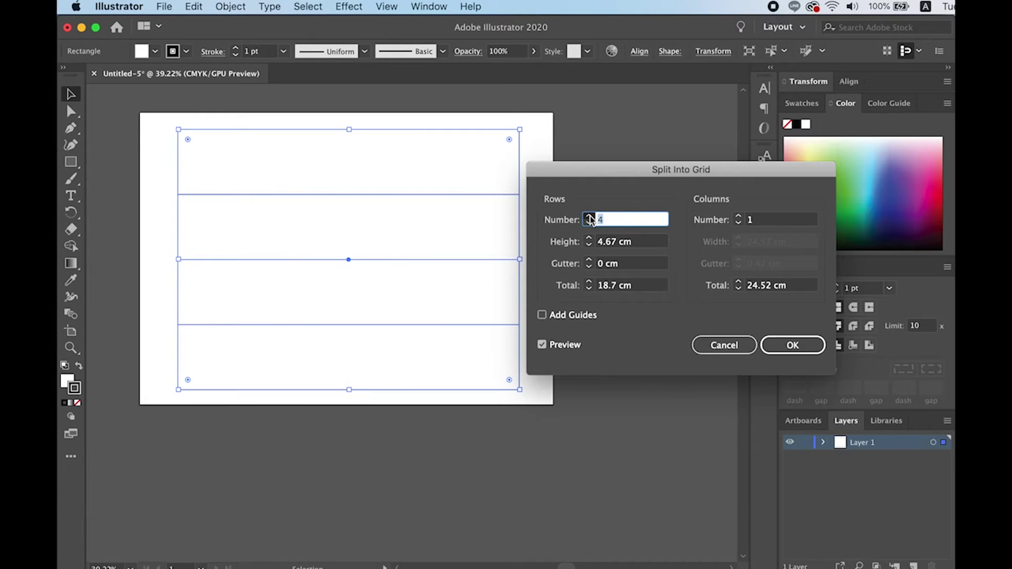
{"action": "left_click", "coordinate": [589, 217]}
{"action": "left_click", "coordinate": [589, 217]}
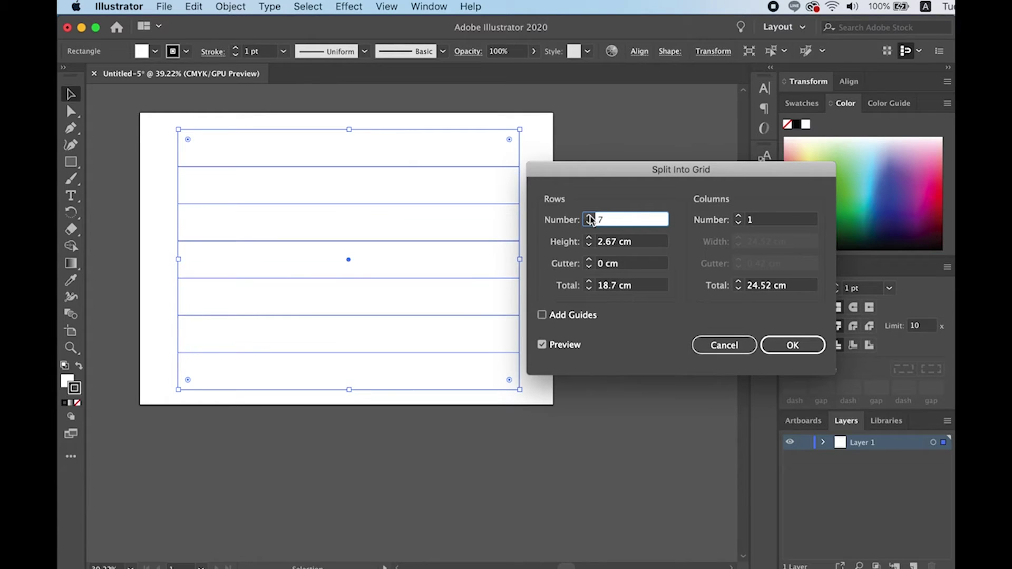
{"action": "left_click", "coordinate": [589, 223]}
{"action": "left_click", "coordinate": [589, 223]}
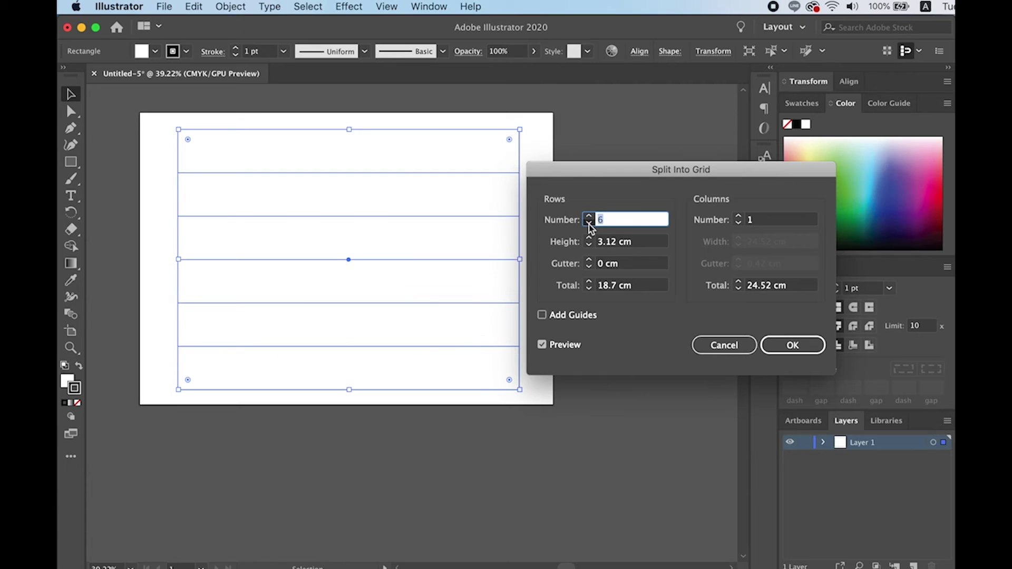
{"action": "left_click", "coordinate": [739, 217]}
Step: Set Columns Number to 4 after stepping it up to 11, previewing a 5×4 grid
{"action": "left_click", "coordinate": [739, 217]}
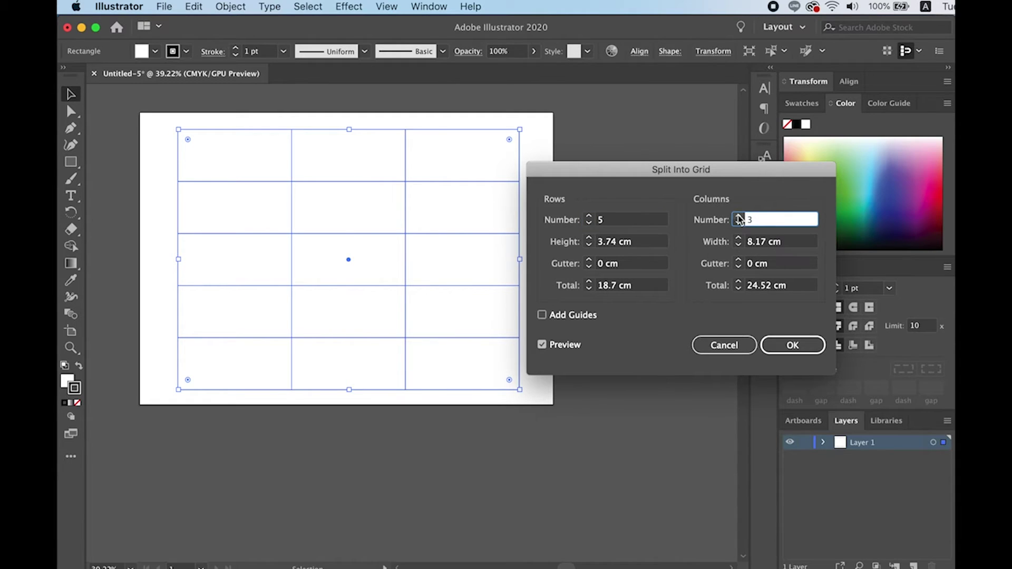
{"action": "left_click", "coordinate": [740, 217]}
{"action": "double_click", "coordinate": [740, 216]}
{"action": "double_click", "coordinate": [740, 217]}
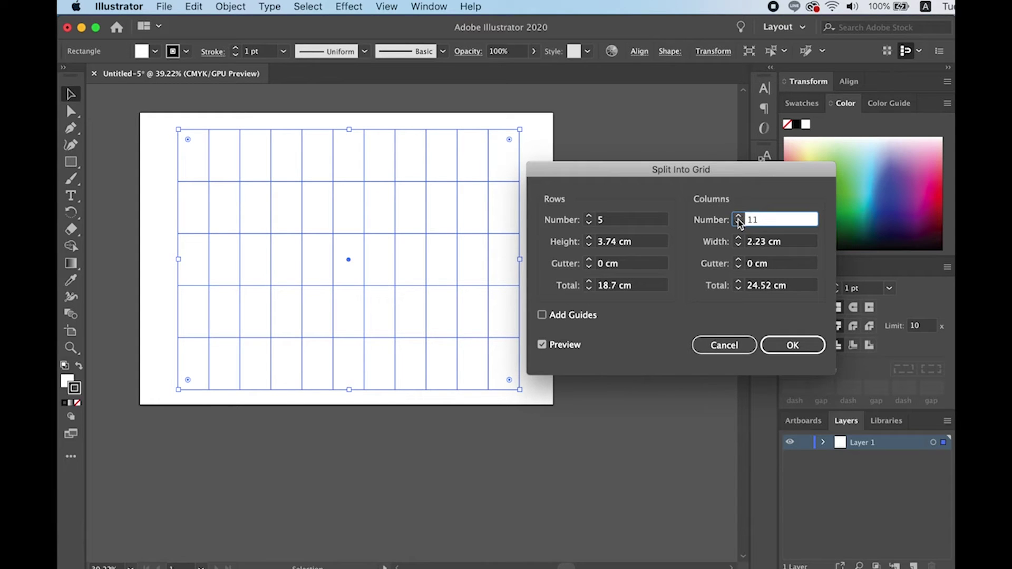
{"action": "double_click", "coordinate": [739, 224]}
{"action": "triple_click", "coordinate": [739, 223]}
{"action": "double_click", "coordinate": [739, 223]}
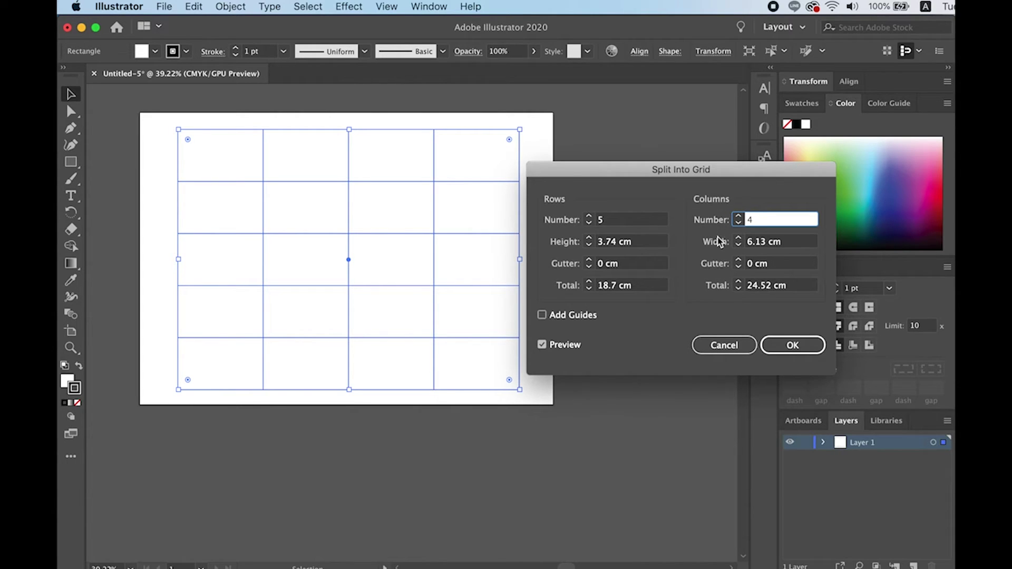
Step: Set the Columns Gutter to 0.5 cm
{"action": "left_click", "coordinate": [740, 262]}
{"action": "left_click", "coordinate": [739, 262]}
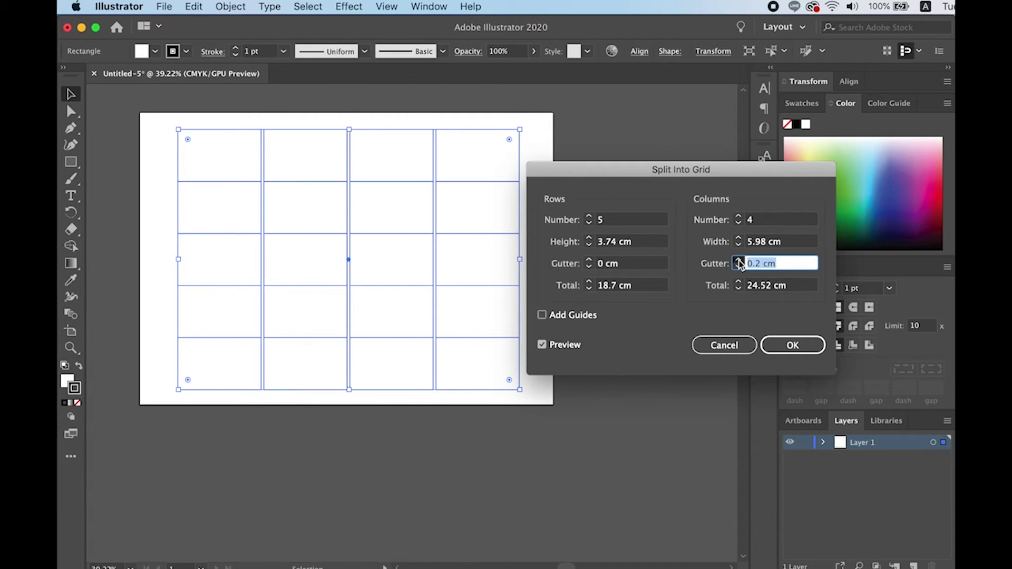
{"action": "left_click", "coordinate": [740, 262]}
{"action": "type", "text": "0.5"}
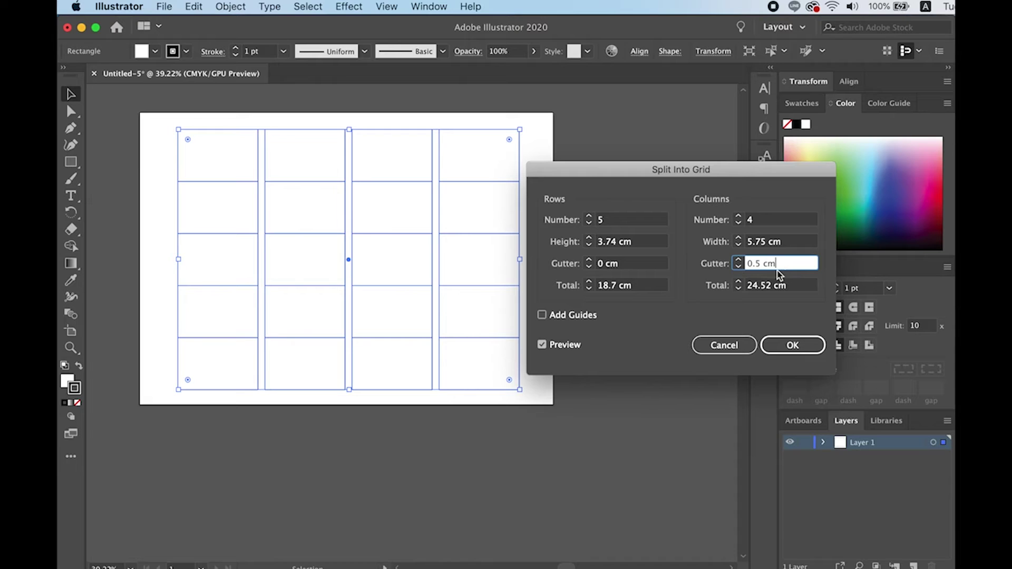
{"action": "left_click", "coordinate": [794, 350]}
Step: Set the Rows Gutter to 0.5 cm and apply the 5×4 grid split
{"action": "left_click", "coordinate": [589, 260]}
{"action": "left_click", "coordinate": [589, 260]}
{"action": "left_click", "coordinate": [589, 259]}
{"action": "type", "text": "0.4"}
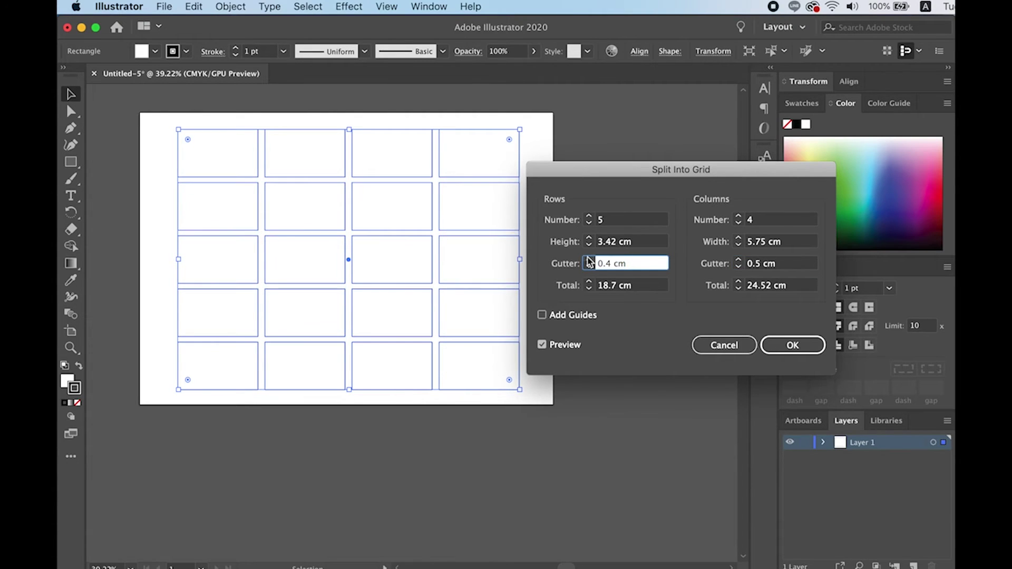
{"action": "left_click", "coordinate": [589, 259]}
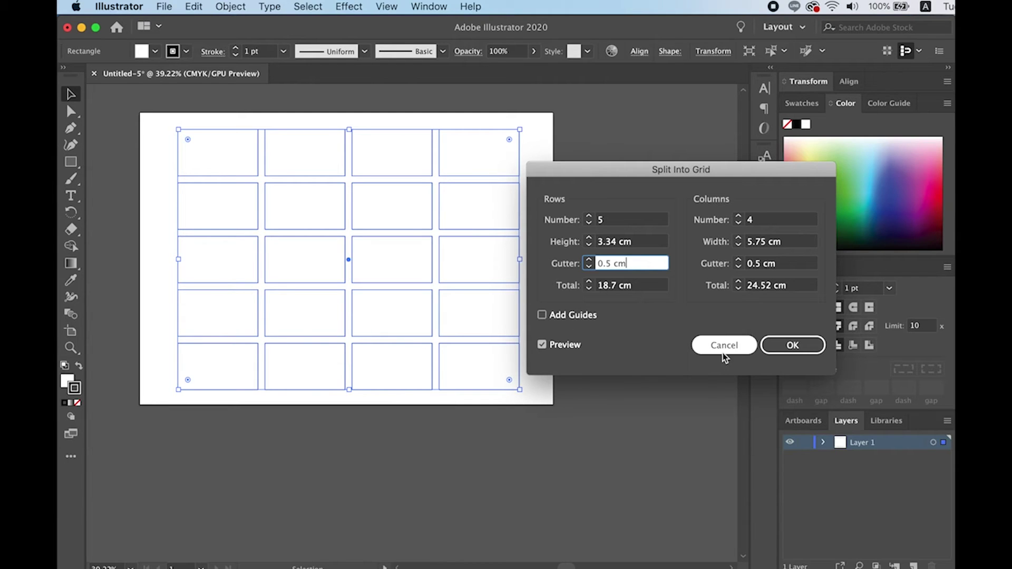
{"action": "left_click", "coordinate": [786, 349]}
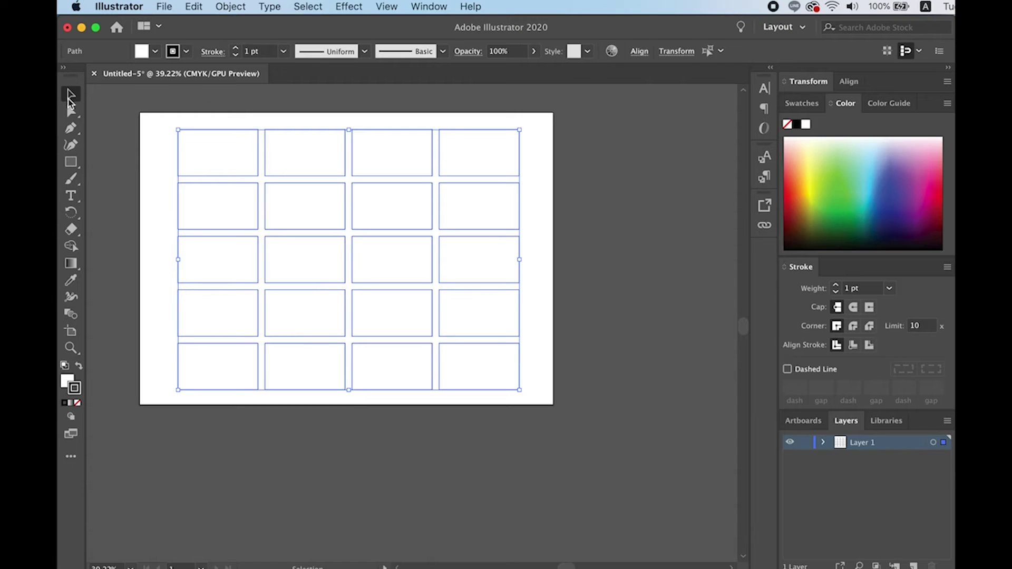
{"action": "left_click", "coordinate": [280, 436]}
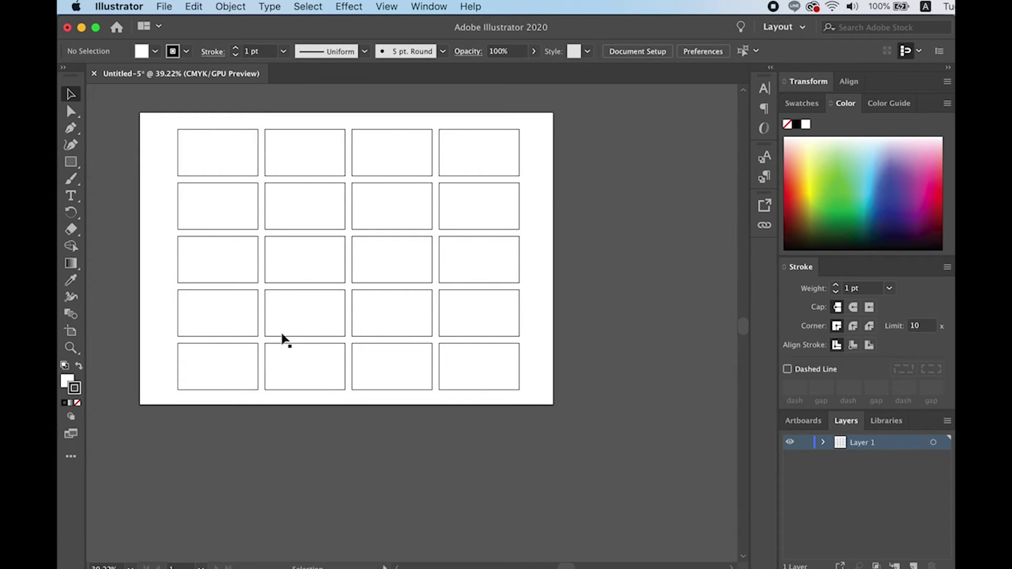
{"action": "scroll", "coordinate": [375, 316], "scroll_direction": "left", "scroll_amount": 5}
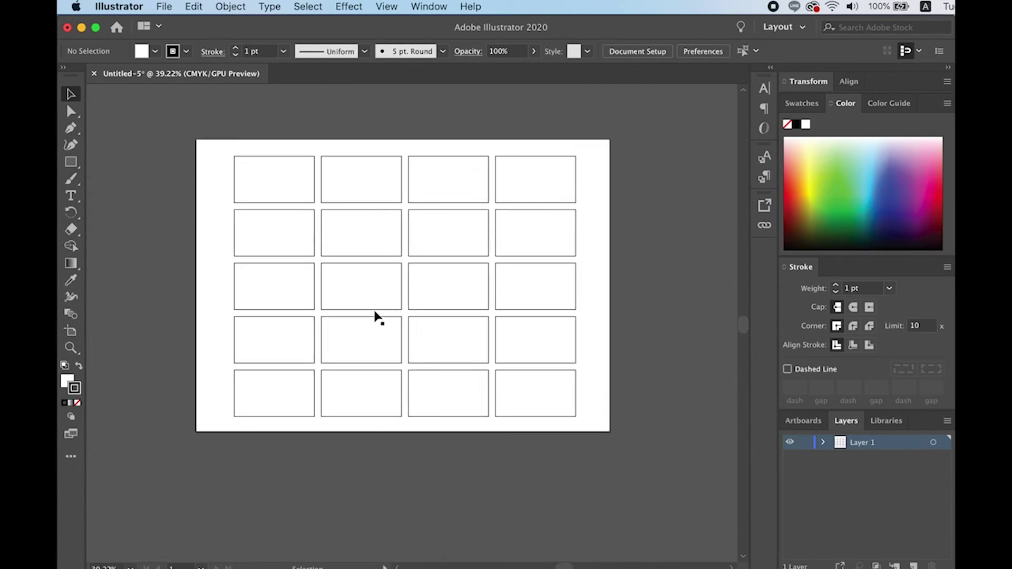
{"action": "scroll", "coordinate": [375, 316], "scroll_direction": "right", "scroll_amount": 2}
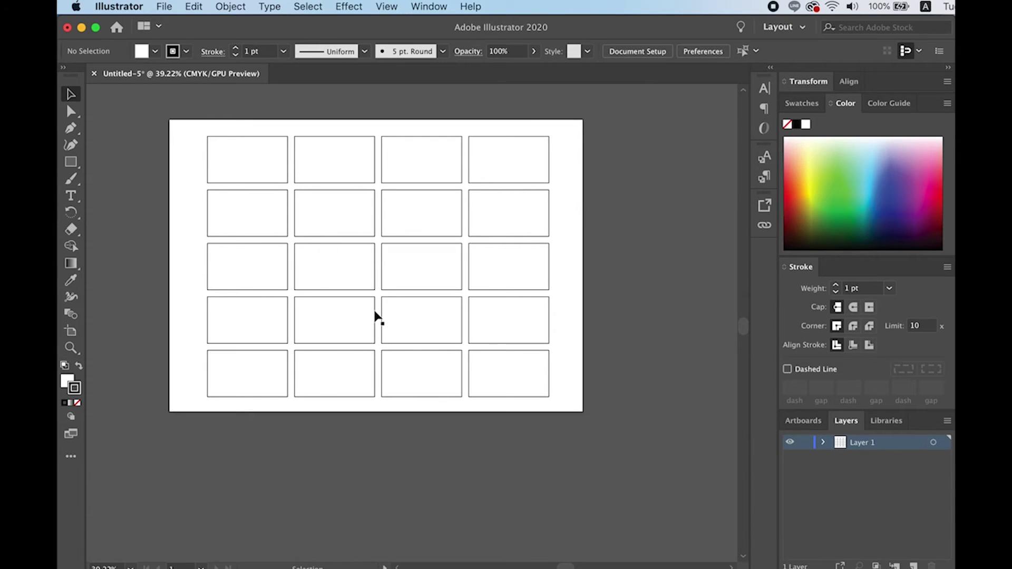
{"action": "scroll", "coordinate": [375, 315], "scroll_direction": "up", "scroll_amount": 2}
{"action": "left_click", "coordinate": [262, 151]}
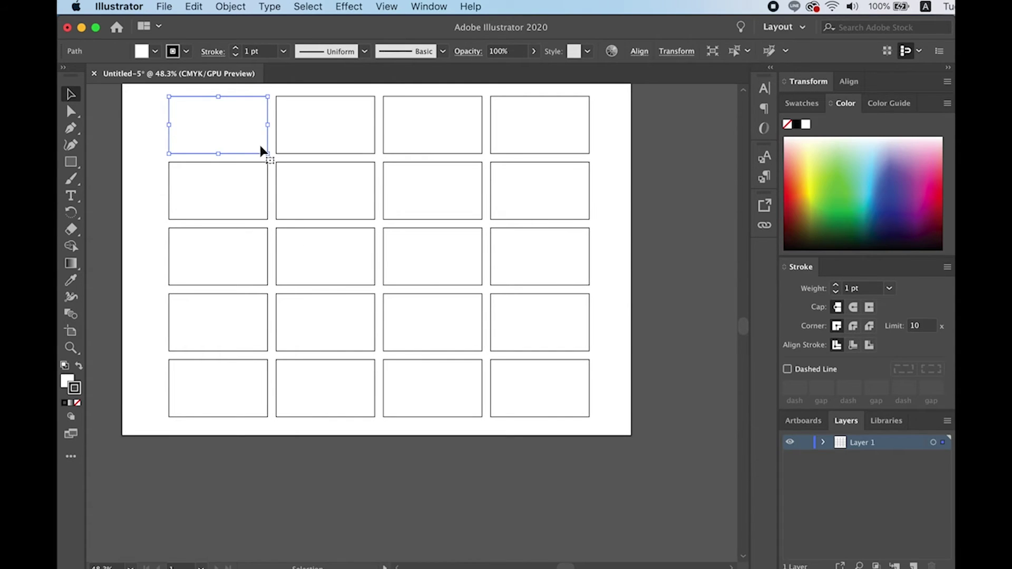
{"action": "scroll", "coordinate": [656, 273], "scroll_direction": "up", "scroll_amount": 3}
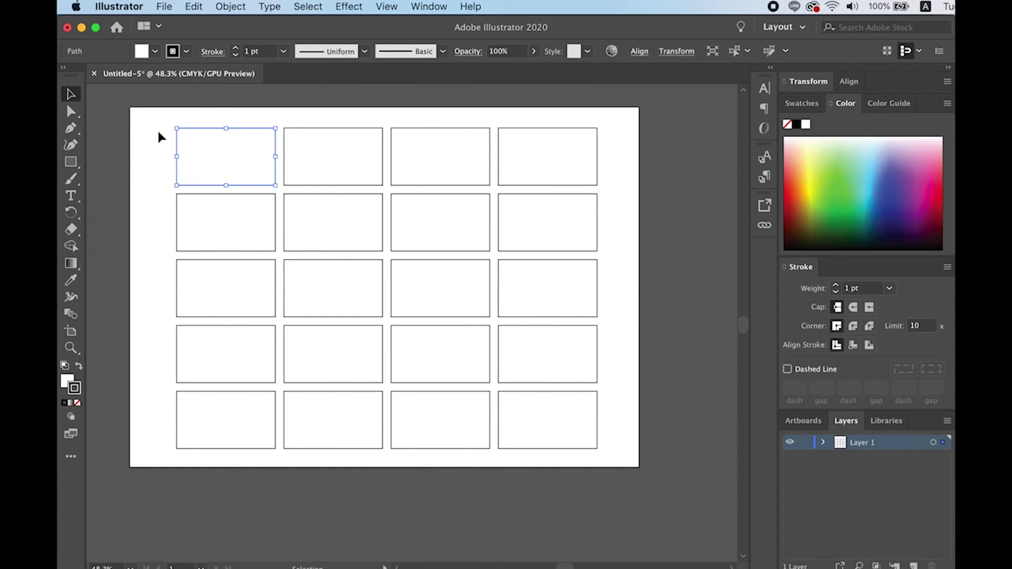
{"action": "left_click", "coordinate": [317, 166]}
{"action": "left_click", "coordinate": [232, 174]}
{"action": "left_click", "coordinate": [359, 174]}
{"action": "left_click", "coordinate": [458, 182]}
{"action": "left_click", "coordinate": [551, 186]}
{"action": "left_click_drag", "start_coordinate": [527, 170], "coordinate": [625, 177]}
{"action": "left_click_drag", "start_coordinate": [533, 247], "coordinate": [627, 274]}
{"action": "key", "text": "super+z"}
{"action": "key", "text": "super+z"}
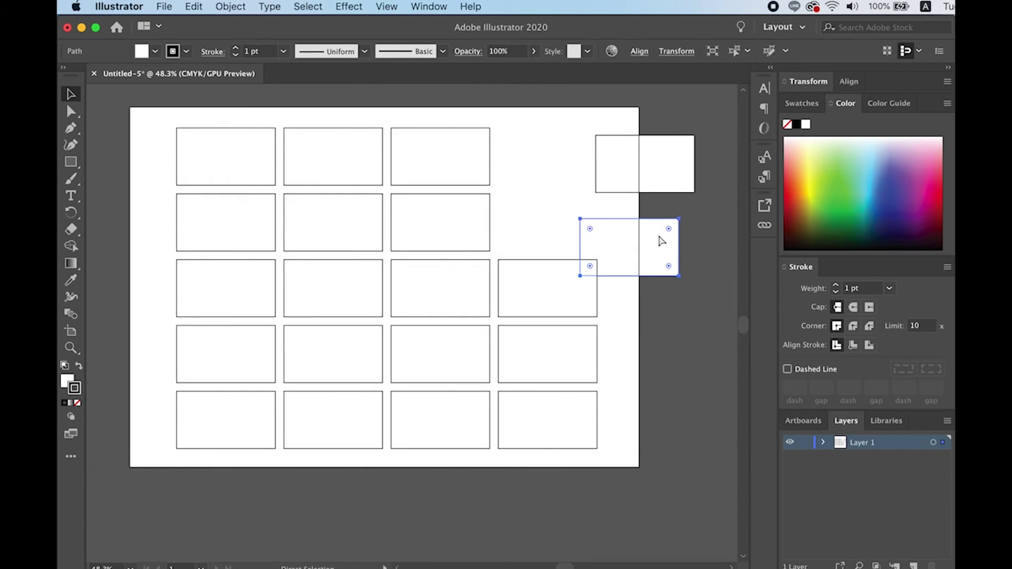
{"action": "key", "text": "super+z"}
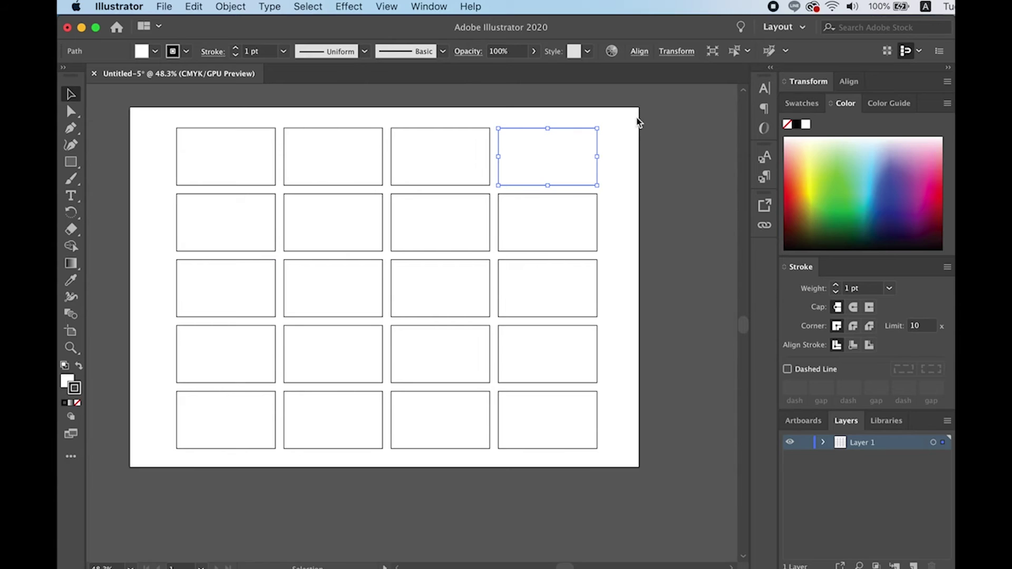
{"action": "left_click", "coordinate": [636, 116]}
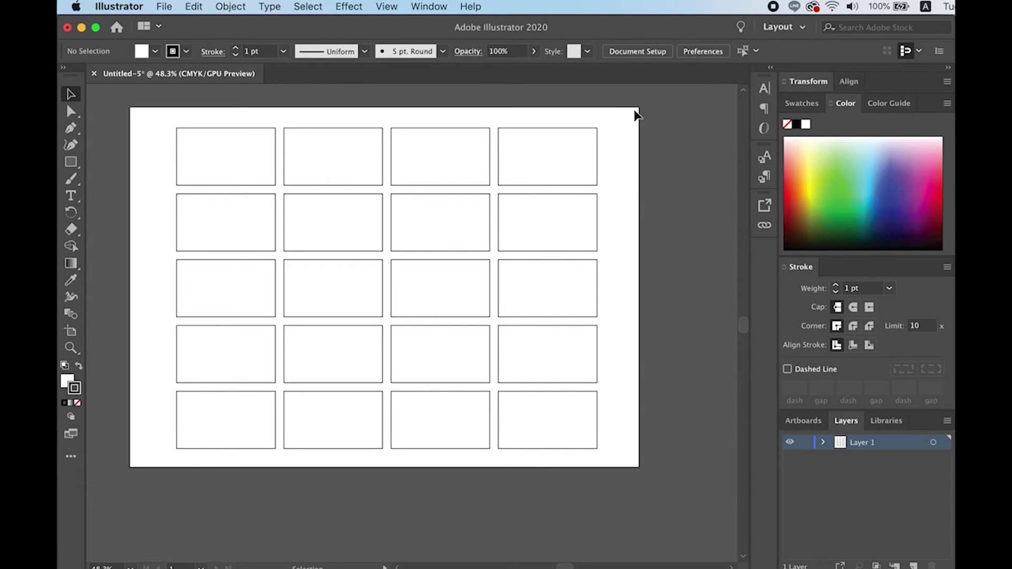
Step: Select all twenty grid panels and group them
{"action": "key", "text": "super+a"}
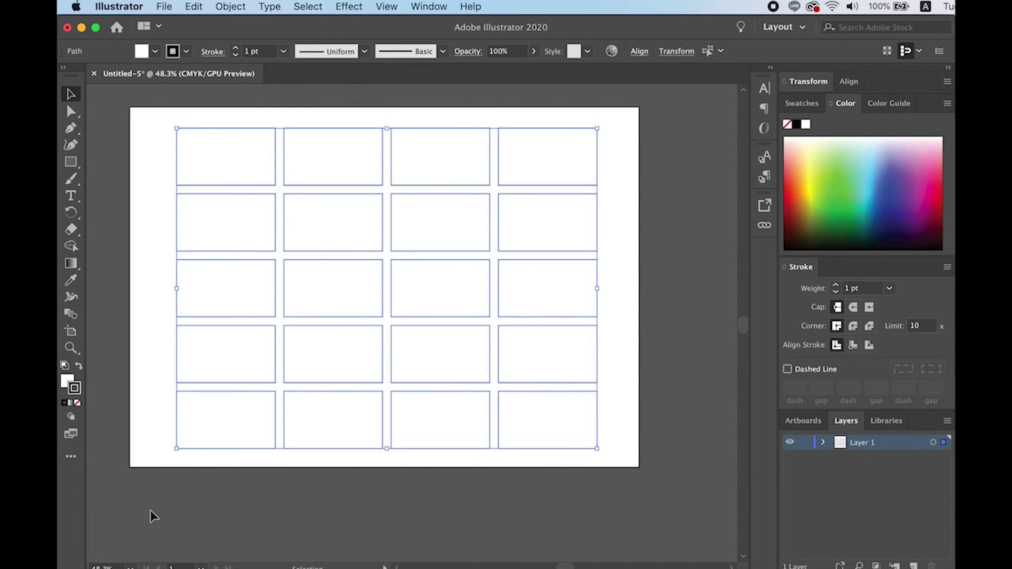
{"action": "left_click", "coordinate": [149, 503]}
{"action": "left_click_drag", "start_coordinate": [147, 483], "coordinate": [633, 124]}
{"action": "right_click", "coordinate": [296, 201]}
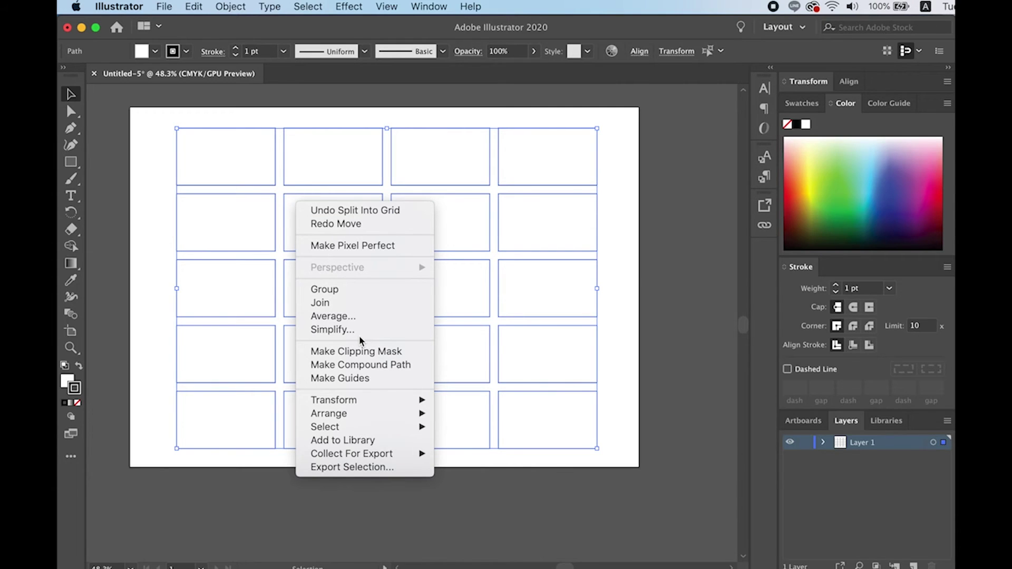
{"action": "left_click", "coordinate": [378, 291]}
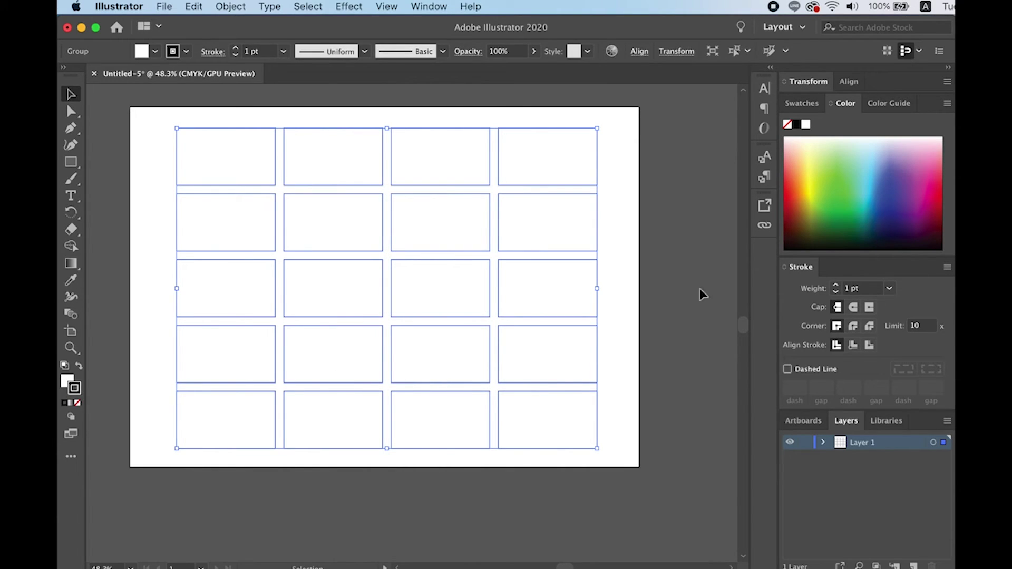
{"action": "left_click", "coordinate": [694, 311]}
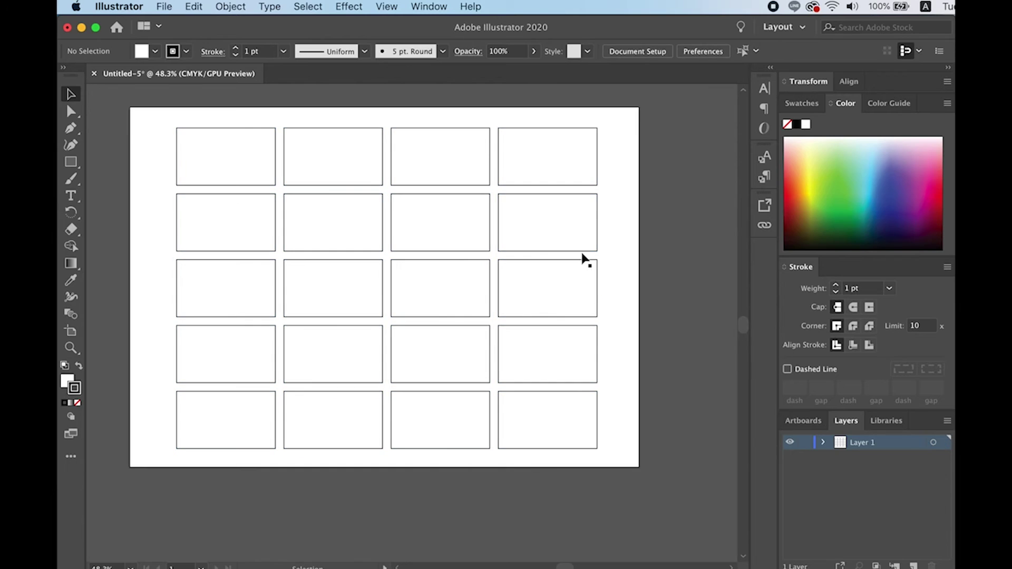
Step: Ungroup the grid and check individual panels in row three
{"action": "left_click", "coordinate": [307, 182]}
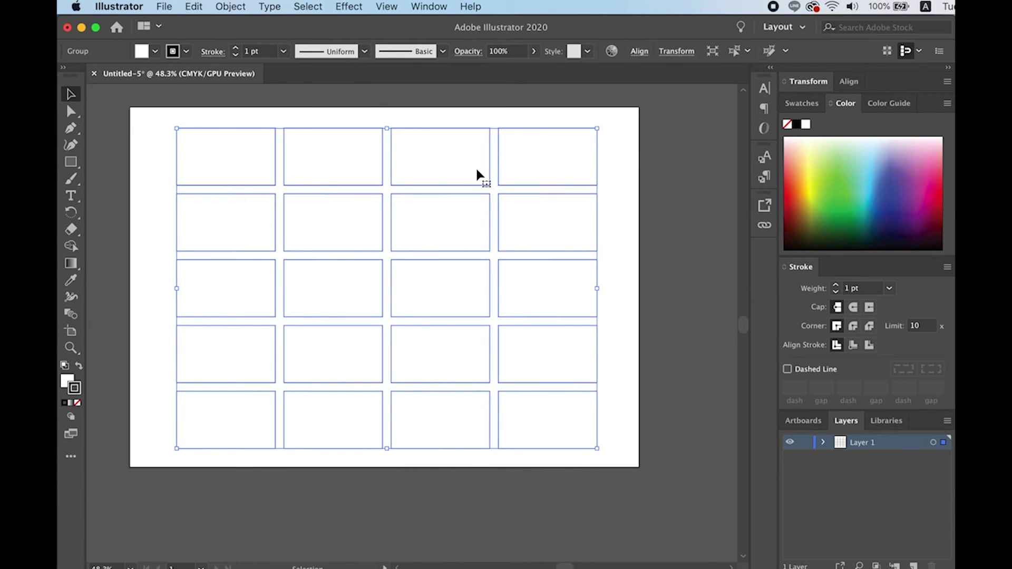
{"action": "right_click", "coordinate": [500, 159]}
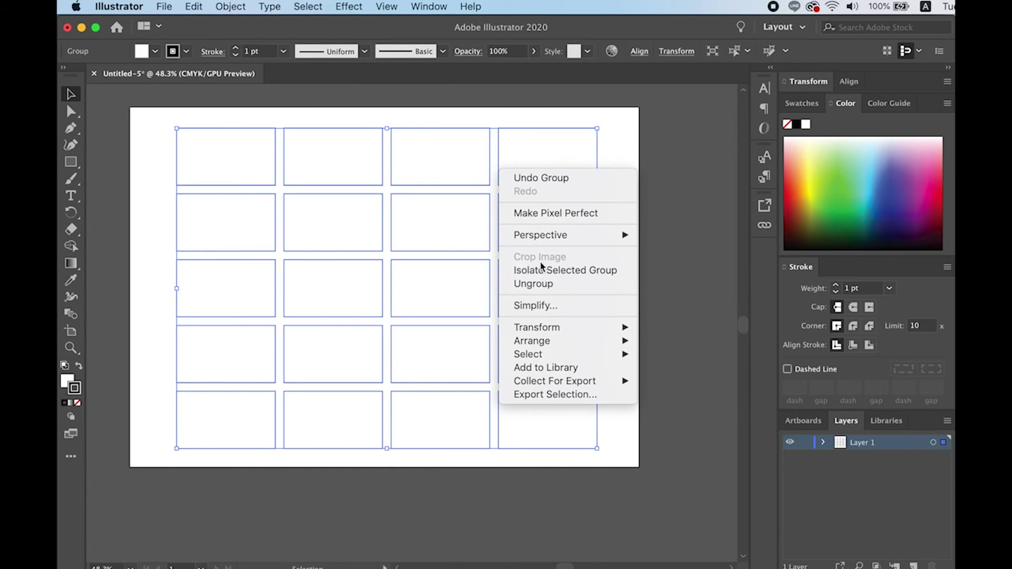
{"action": "left_click", "coordinate": [520, 286]}
{"action": "left_click", "coordinate": [602, 285]}
{"action": "left_click", "coordinate": [576, 262]}
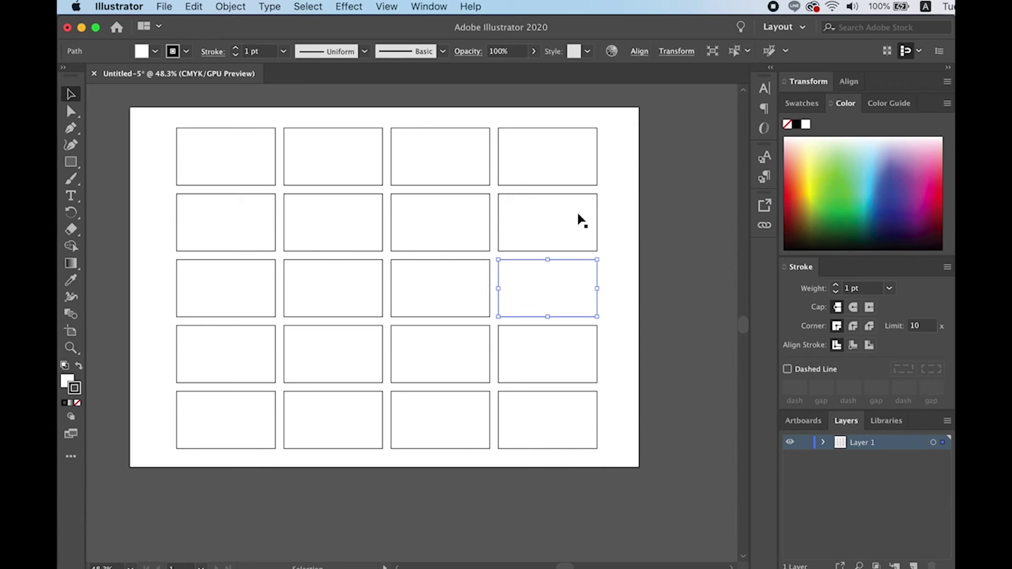
{"action": "left_click", "coordinate": [448, 298]}
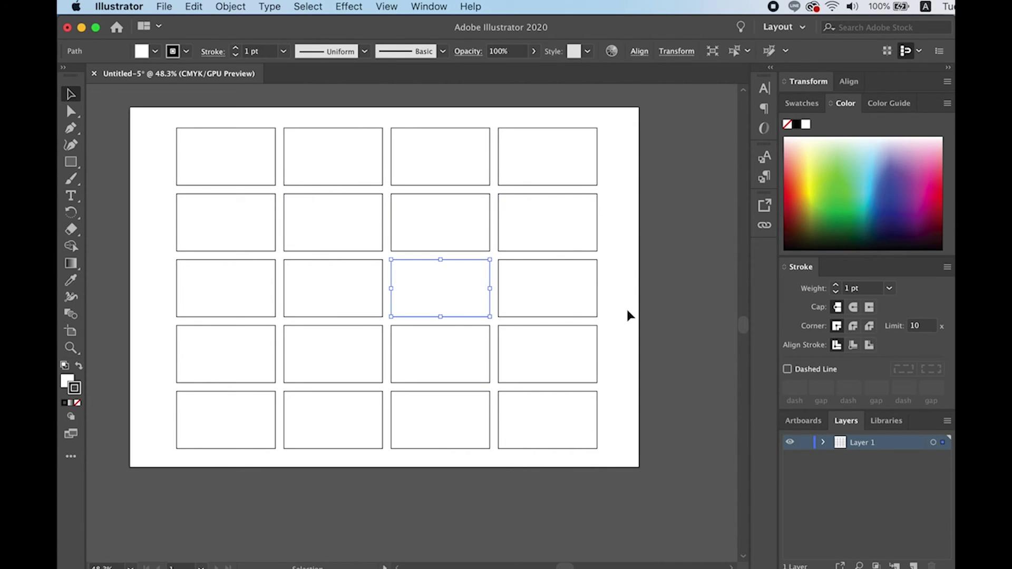
{"action": "left_click", "coordinate": [628, 315]}
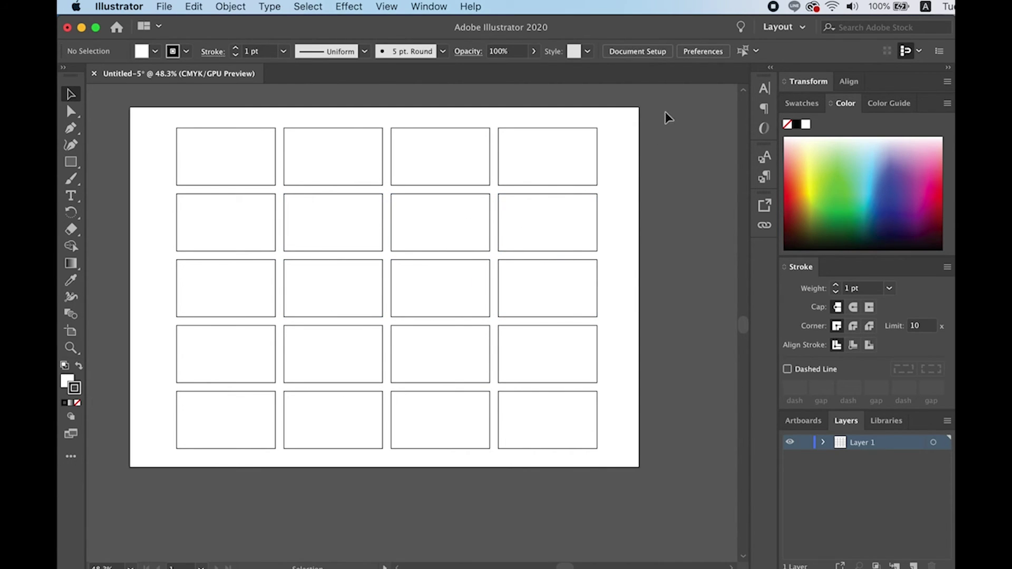
Step: Marquee-select all the panels and group them again
{"action": "left_click_drag", "start_coordinate": [666, 117], "coordinate": [425, 357]}
{"action": "left_click", "coordinate": [564, 333]}
{"action": "left_click_drag", "start_coordinate": [622, 128], "coordinate": [118, 514]}
{"action": "right_click", "coordinate": [322, 337]}
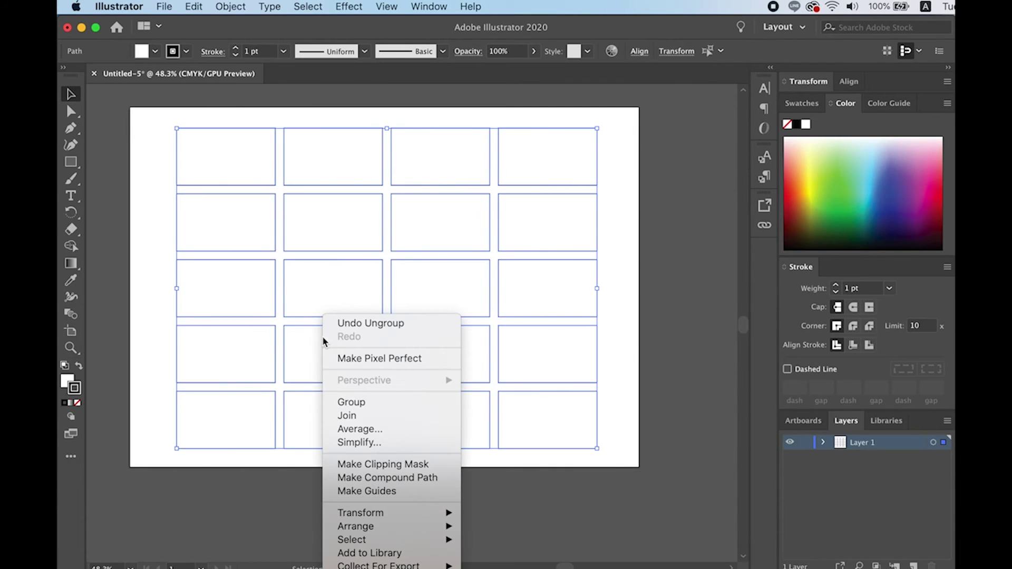
{"action": "left_click", "coordinate": [388, 405]}
{"action": "left_click", "coordinate": [676, 204]}
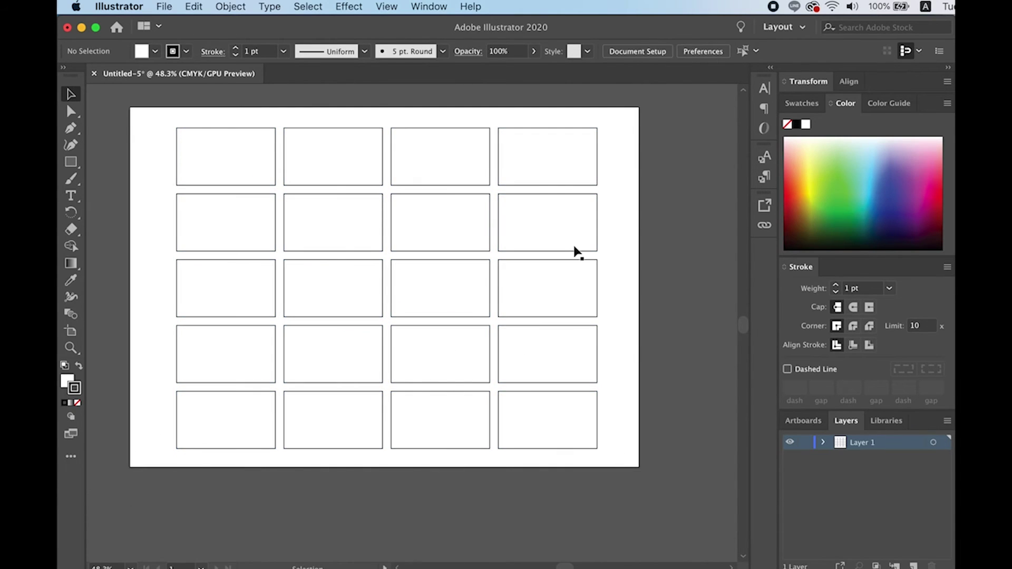
Step: Fill the grouped grid with green from the Color panel spectrum
{"action": "left_click", "coordinate": [566, 196]}
{"action": "left_click", "coordinate": [67, 380]}
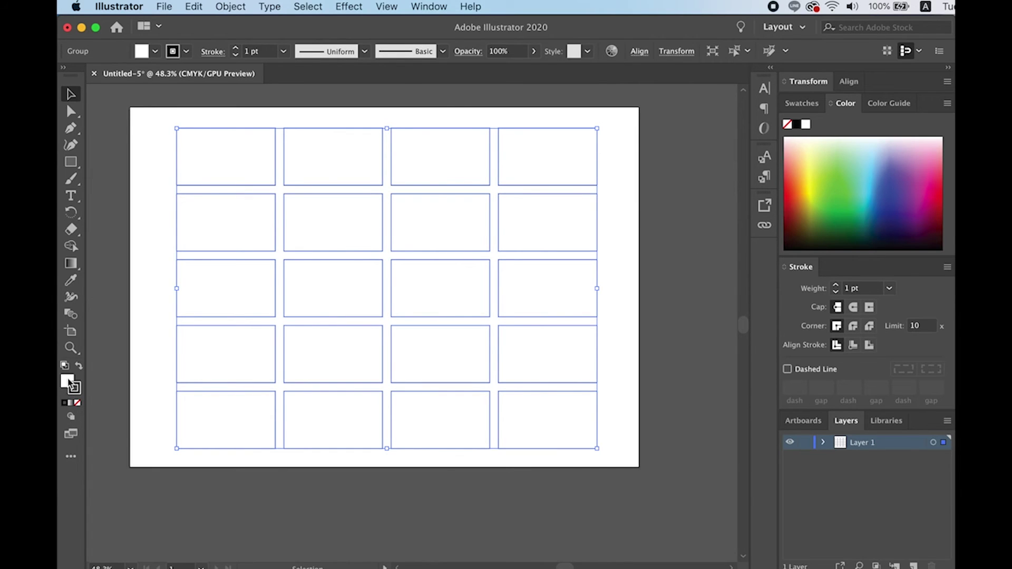
{"action": "left_click", "coordinate": [836, 163]}
{"action": "left_click", "coordinate": [606, 286]}
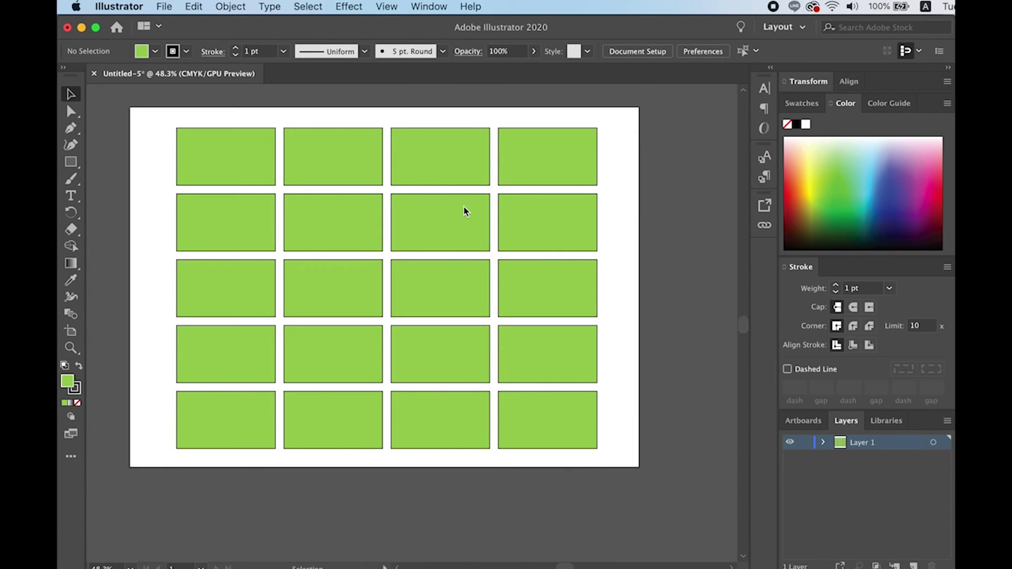
Step: Fill the row 2, column 3 rectangle of the green grid group with pink, editing it in isolation
{"action": "left_click", "coordinate": [464, 208]}
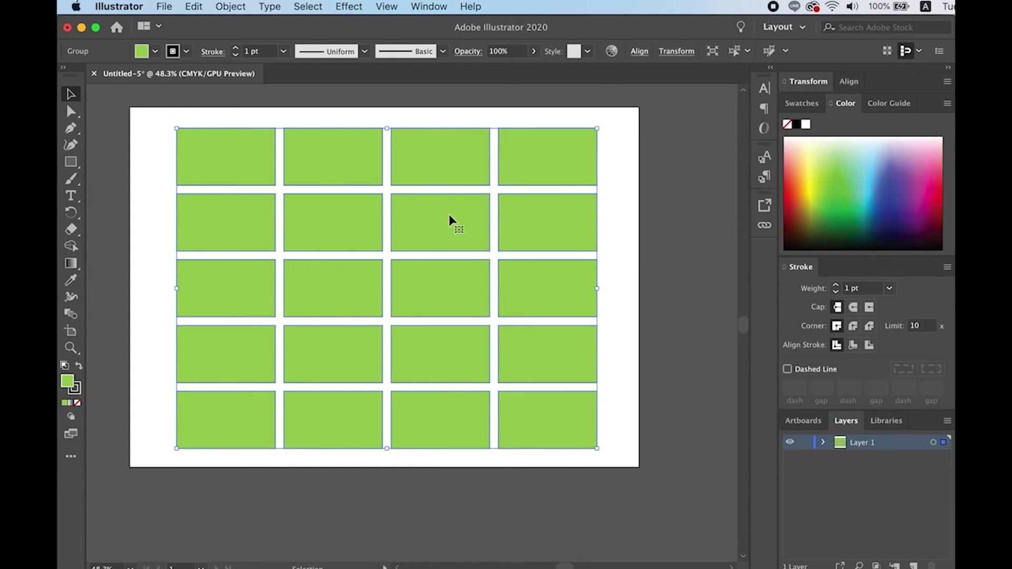
{"action": "double_click", "coordinate": [438, 234]}
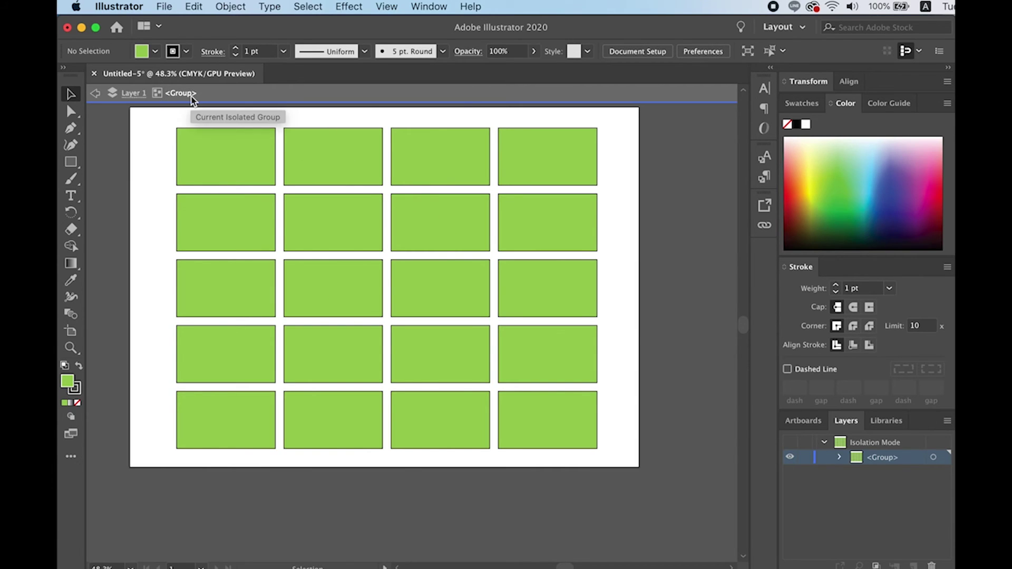
{"action": "left_click", "coordinate": [458, 222]}
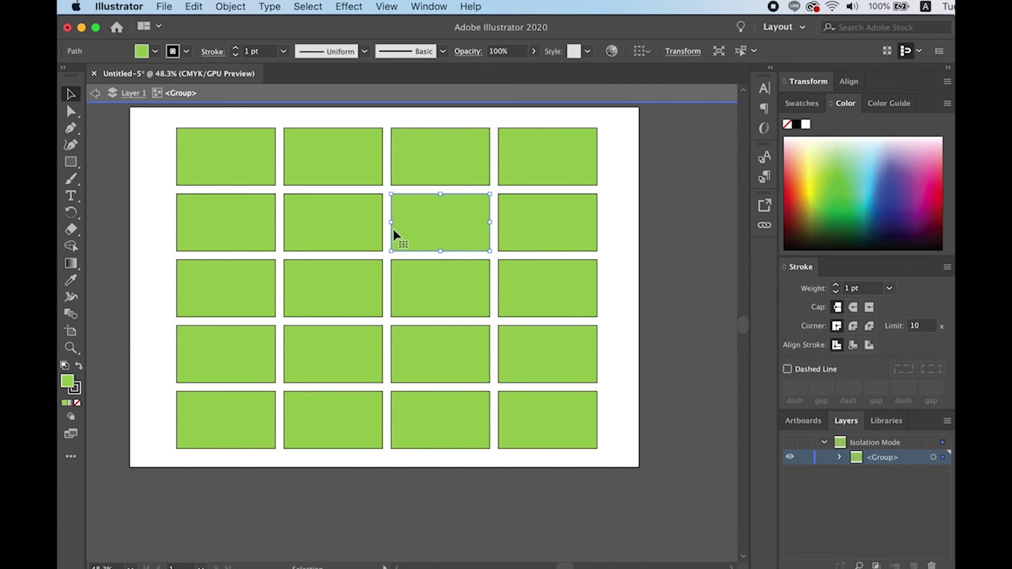
{"action": "left_click", "coordinate": [934, 165]}
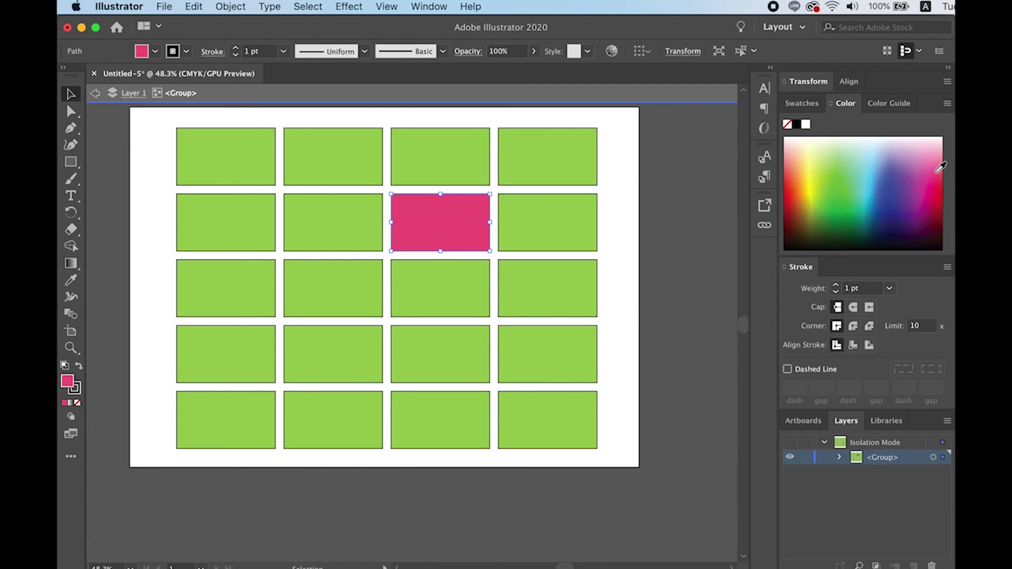
{"action": "left_click", "coordinate": [638, 204]}
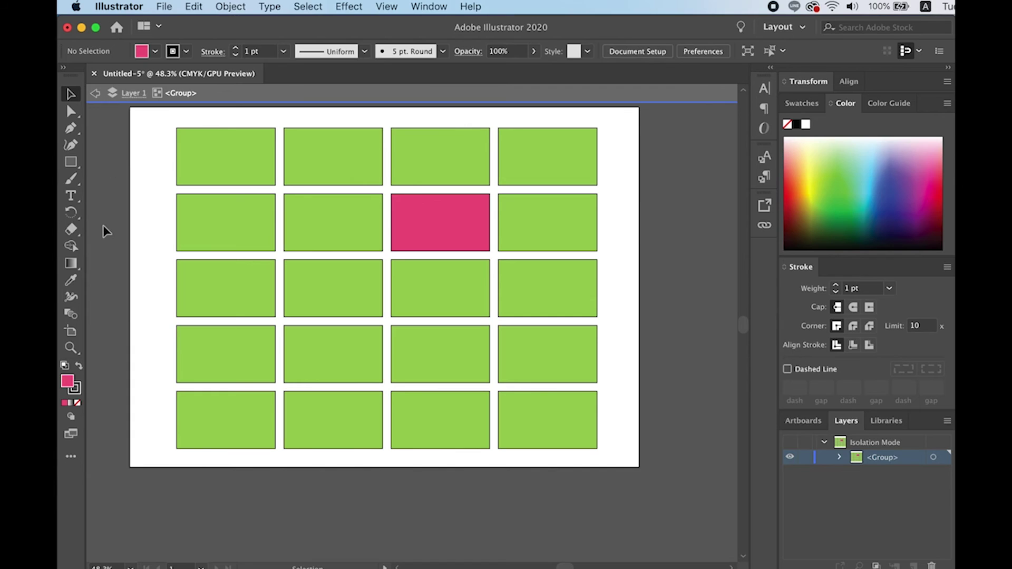
{"action": "double_click", "coordinate": [687, 278]}
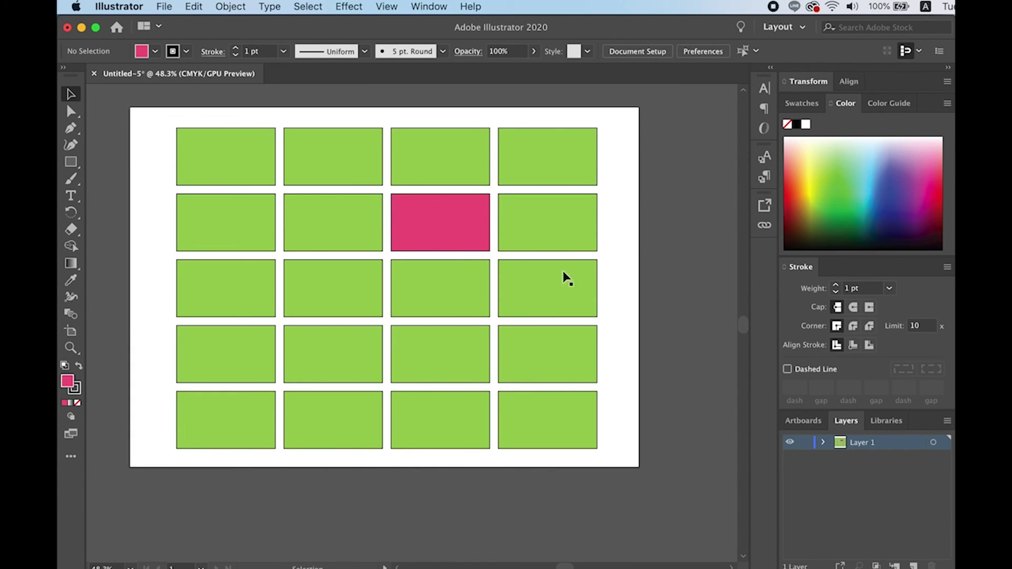
Step: Undo an accidental upward nudge of the grid group
{"action": "left_click", "coordinate": [569, 245]}
{"action": "left_click_drag", "start_coordinate": [561, 232], "coordinate": [558, 222]}
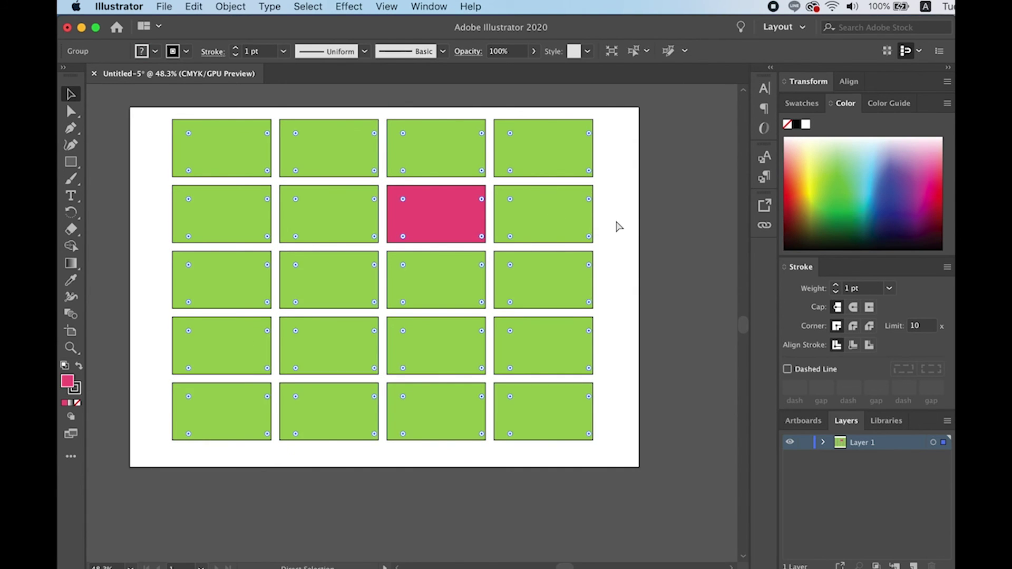
{"action": "key", "text": "ctrl+z"}
Step: Undo the green and pink fills so all twenty panels are plain white again
{"action": "left_click", "coordinate": [634, 177]}
{"action": "left_click", "coordinate": [578, 154]}
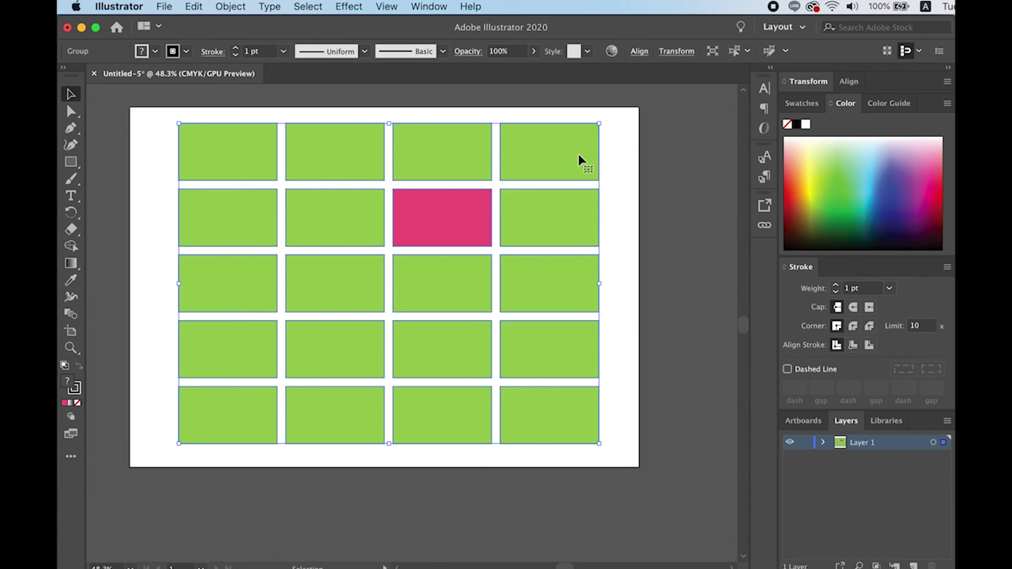
{"action": "key", "text": "ctrl+z"}
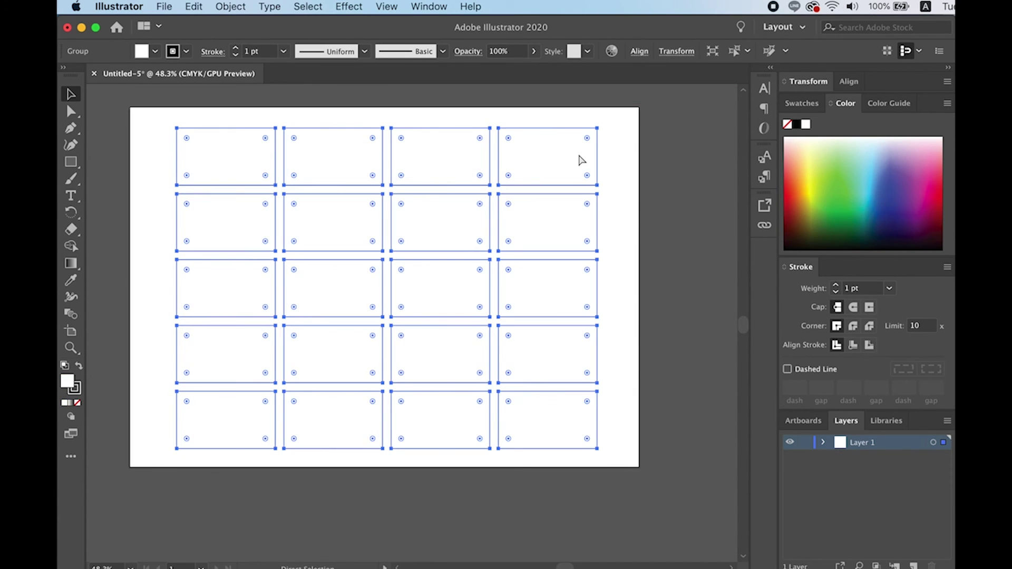
{"action": "left_click", "coordinate": [604, 165]}
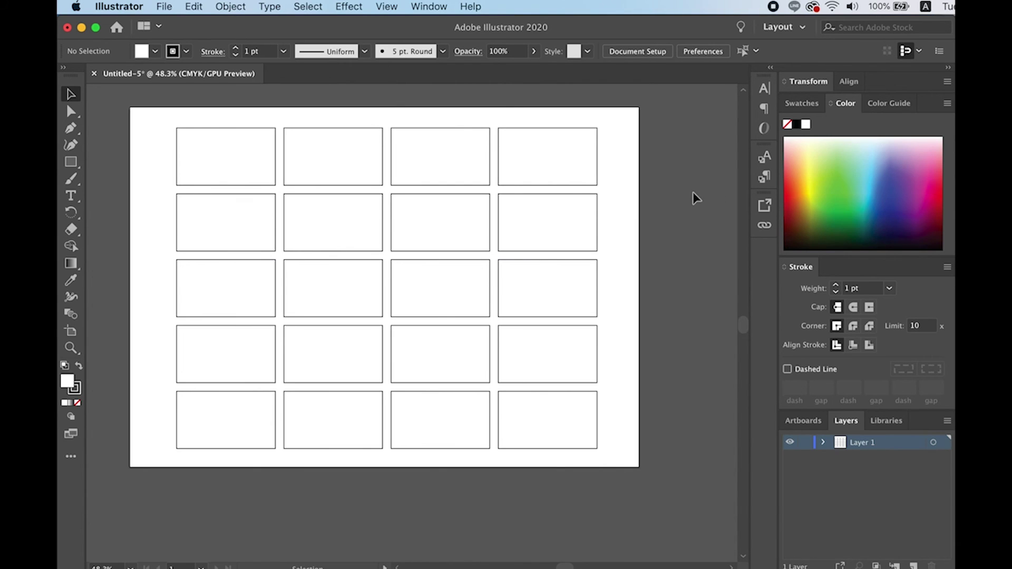
{"action": "left_click", "coordinate": [597, 166]}
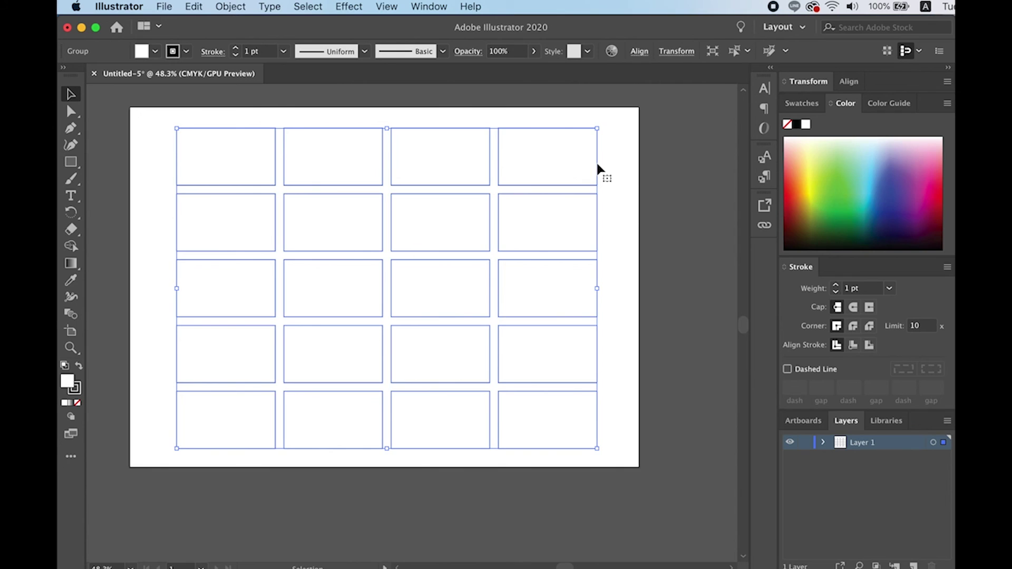
Step: Delete the old grid and draw a tall rectangle near the artboard centre
{"action": "key", "text": "Delete"}
{"action": "left_click", "coordinate": [68, 164]}
{"action": "left_click_drag", "start_coordinate": [256, 122], "coordinate": [519, 450]}
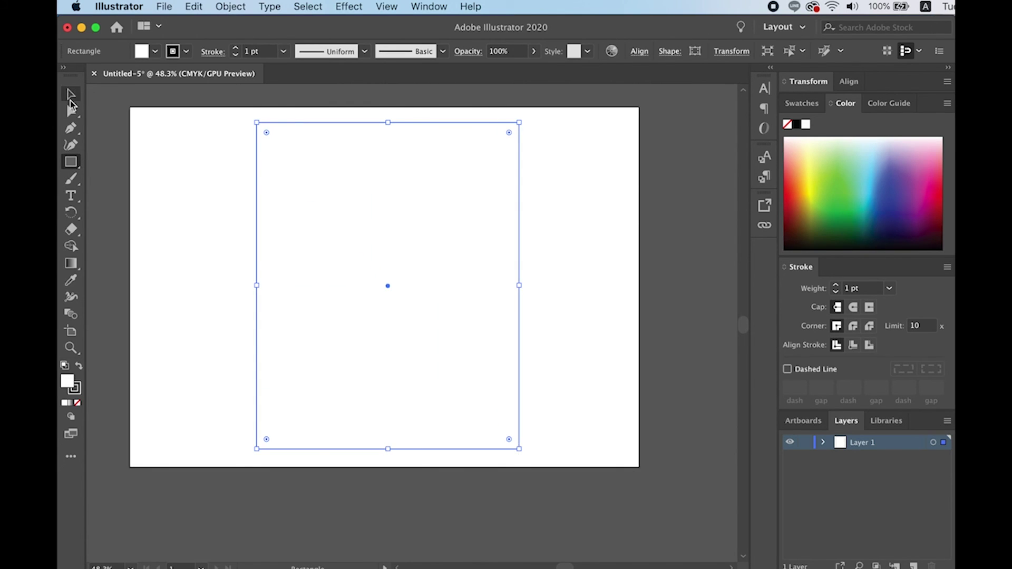
{"action": "left_click", "coordinate": [70, 94]}
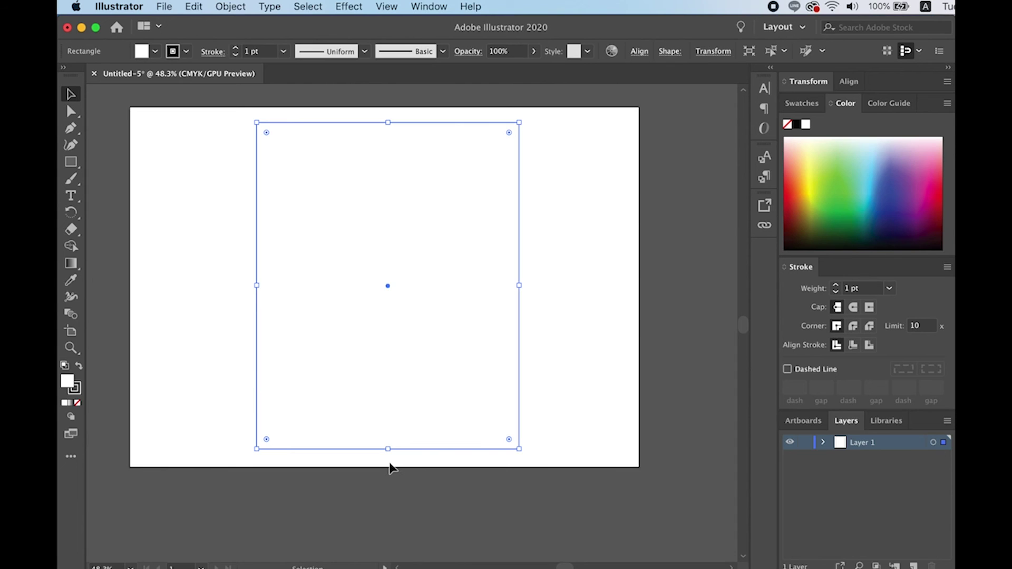
Step: Split the rectangle into a grid of 11 rows and 9 columns with zero gutter
{"action": "left_click", "coordinate": [193, 6]}
{"action": "mouse_move", "coordinate": [230, 6]}
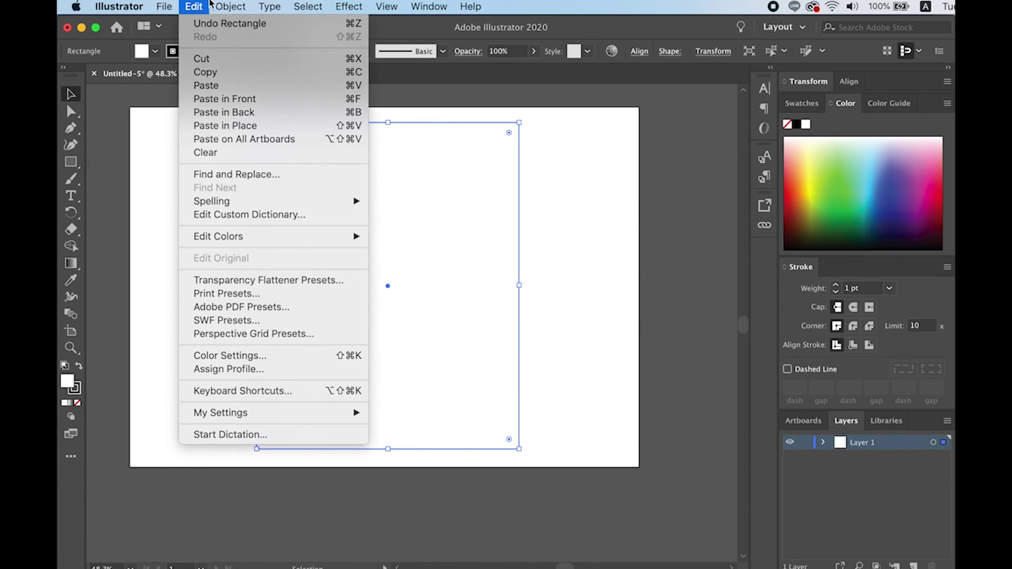
{"action": "mouse_move", "coordinate": [234, 320]}
{"action": "left_click", "coordinate": [438, 466]}
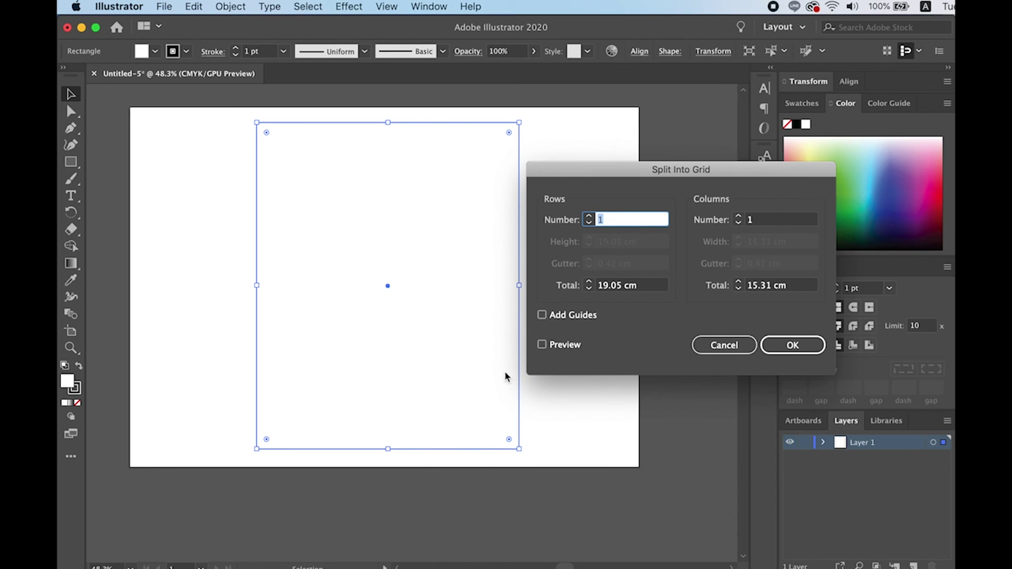
{"action": "left_click", "coordinate": [589, 215]}
{"action": "left_click", "coordinate": [588, 215]}
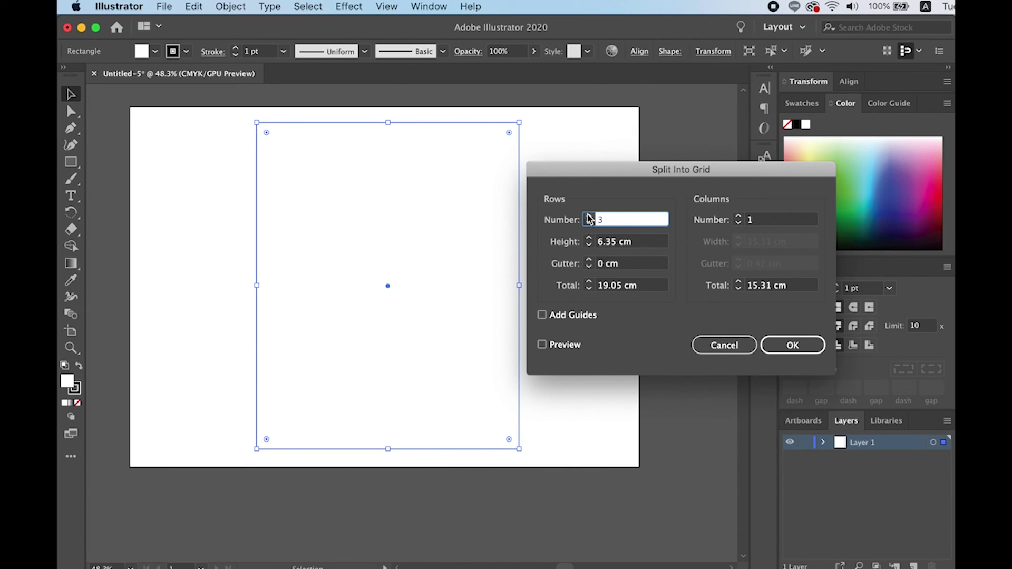
{"action": "left_click", "coordinate": [542, 345]}
{"action": "left_click", "coordinate": [588, 216]}
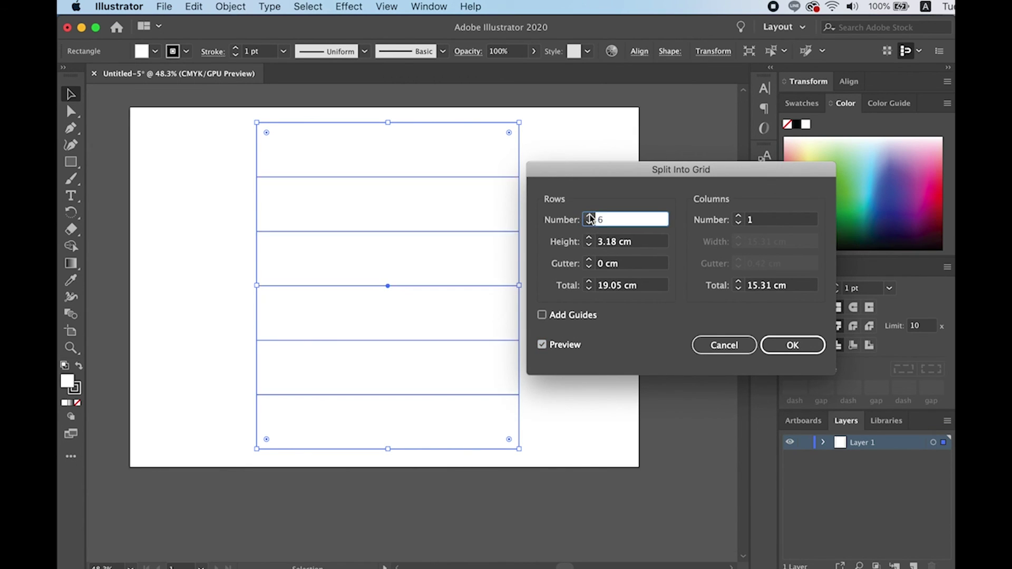
{"action": "left_click", "coordinate": [589, 216]}
{"action": "left_click", "coordinate": [589, 216]}
{"action": "left_click", "coordinate": [738, 217]}
{"action": "left_click", "coordinate": [738, 216]}
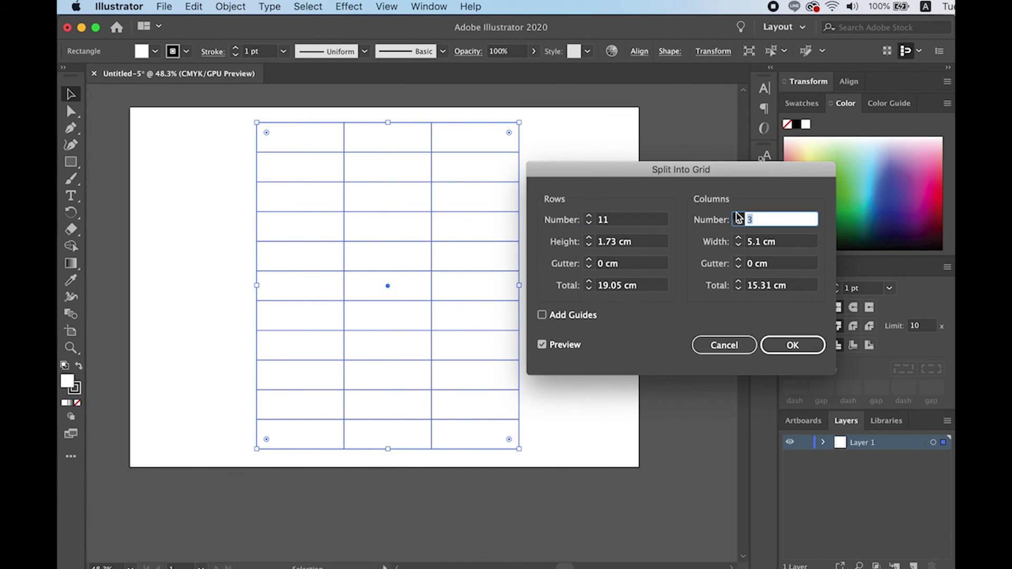
{"action": "left_click", "coordinate": [739, 216]}
{"action": "left_click", "coordinate": [739, 216]}
{"action": "left_click", "coordinate": [805, 335]}
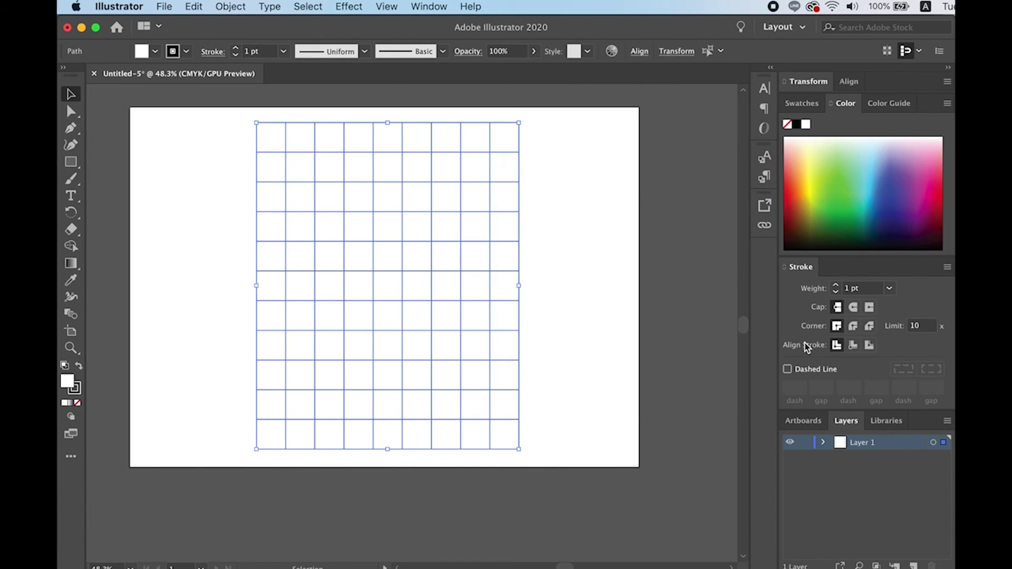
{"action": "left_click", "coordinate": [569, 269]}
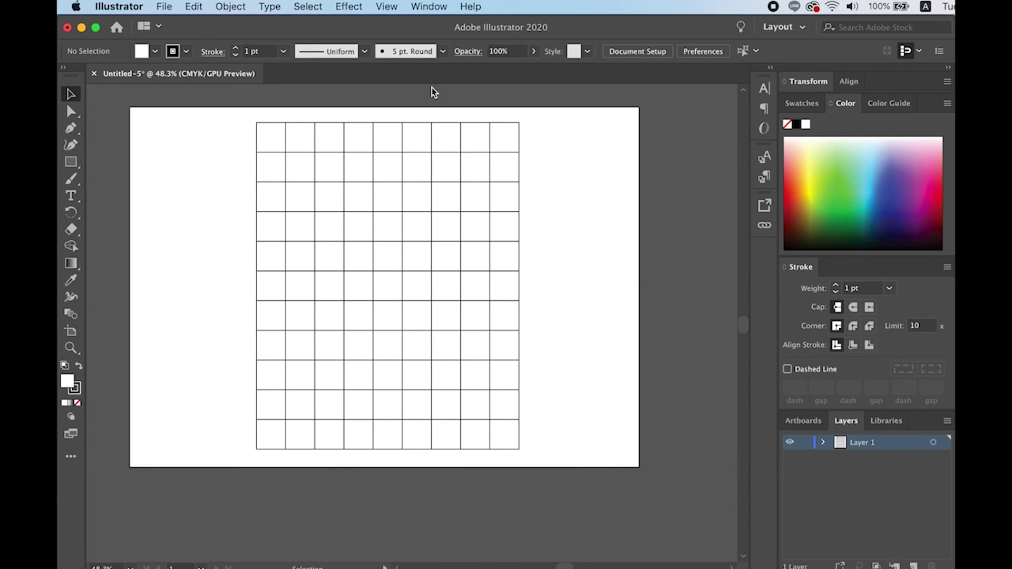
{"action": "key", "text": "super+equal"}
{"action": "key", "text": "super+equal"}
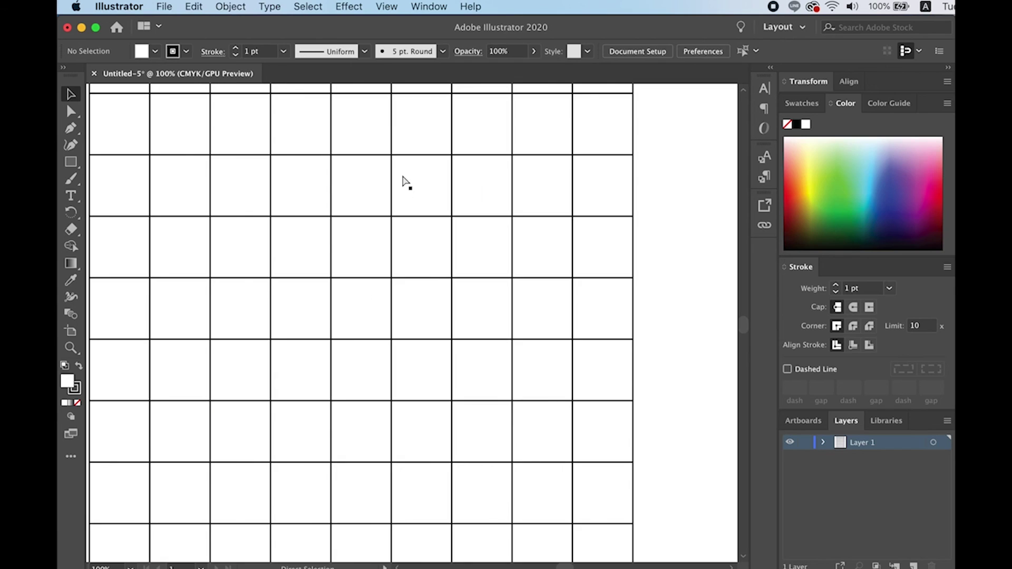
{"action": "key", "text": "super+minus"}
{"action": "key", "text": "super+minus"}
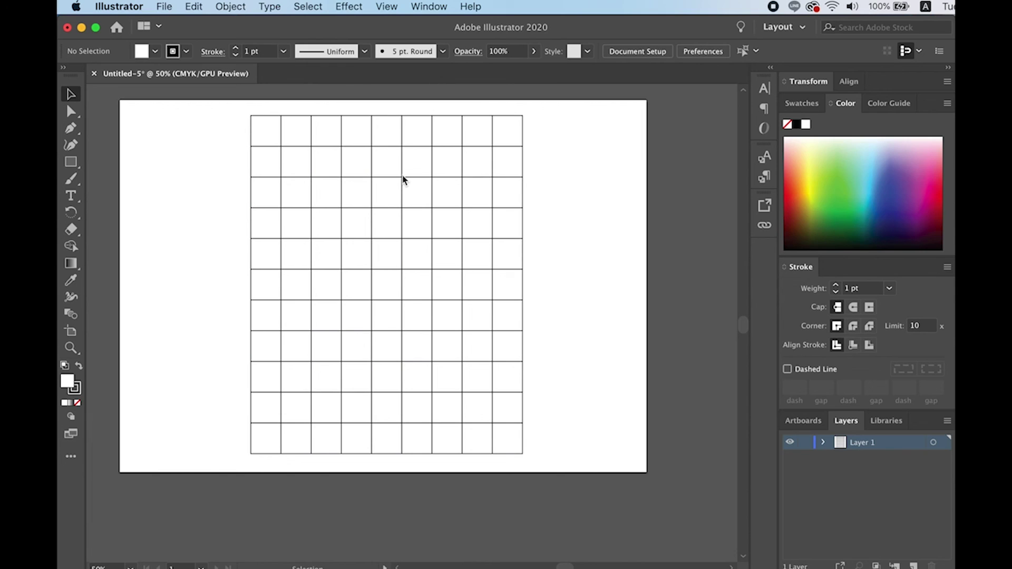
{"action": "mouse_move", "coordinate": [221, 112]}
{"action": "left_mouse_down"}
{"action": "mouse_move", "coordinate": [450, 335]}
{"action": "mouse_move", "coordinate": [561, 467]}
{"action": "left_mouse_up"}
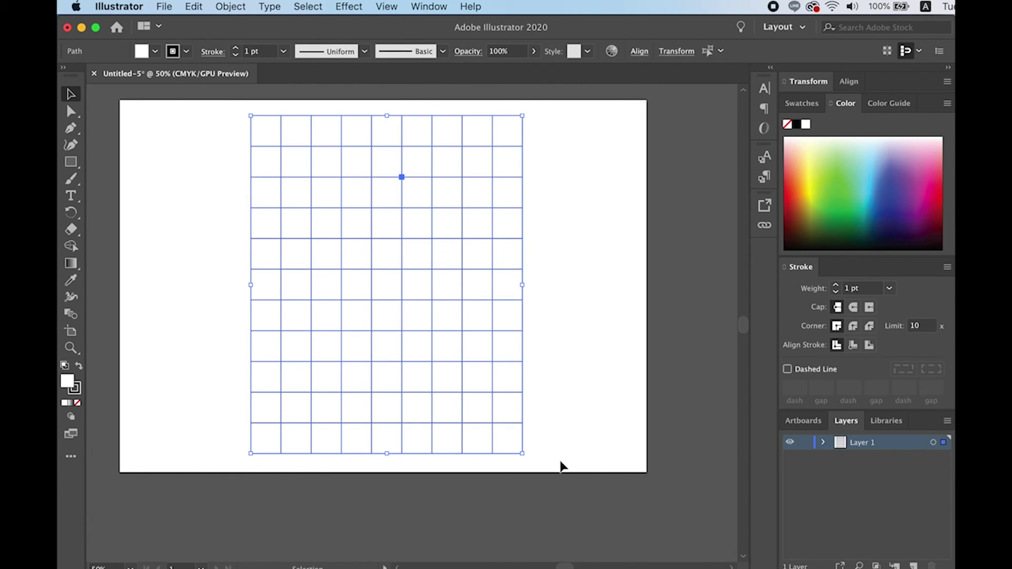
{"action": "left_click", "coordinate": [561, 467]}
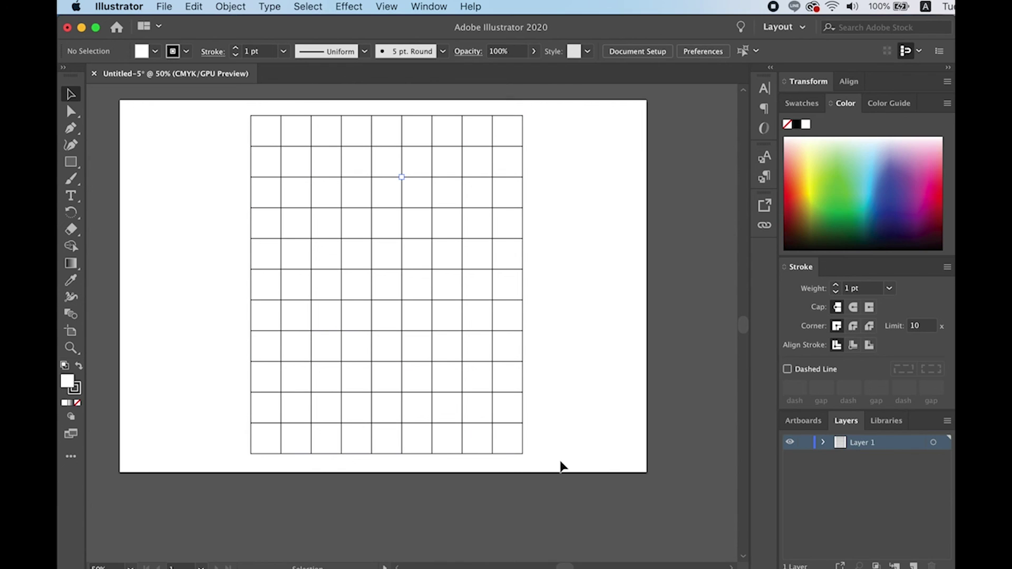
{"action": "left_click_drag", "start_coordinate": [561, 467], "coordinate": [155, 111]}
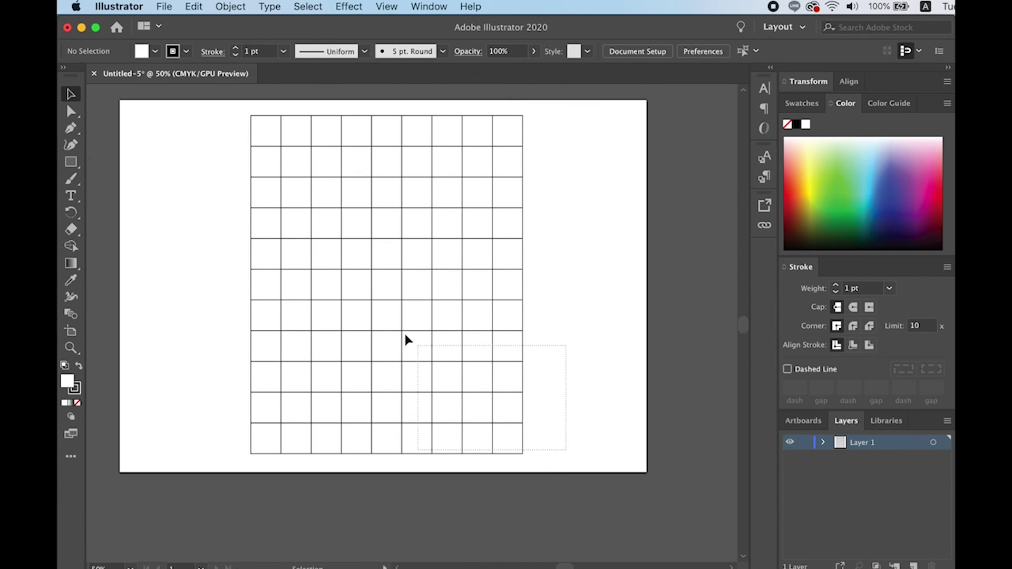
{"action": "left_click", "coordinate": [162, 116]}
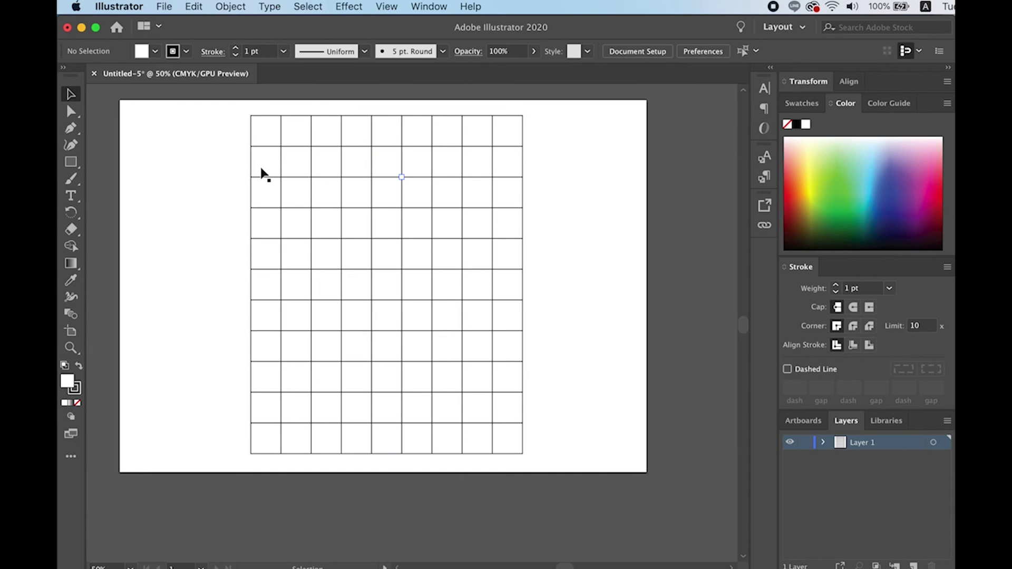